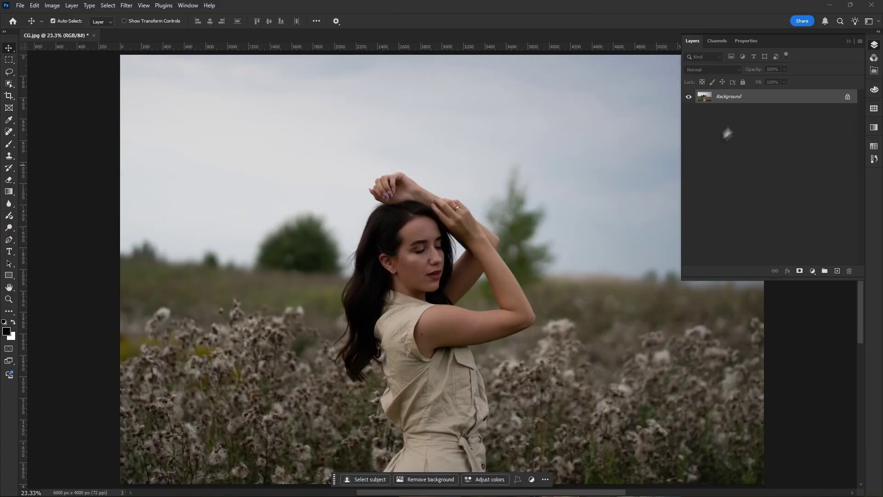
Duplicate the Background layer and rename the copy 'Color Grading'
{"action": "left_click_drag", "start_coordinate": [768, 98], "coordinate": [840, 274]}
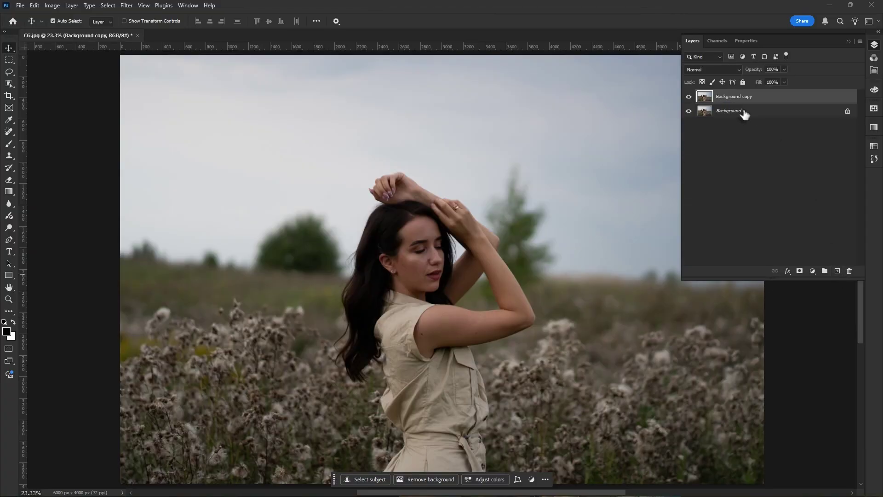
{"action": "double_click", "coordinate": [735, 98]}
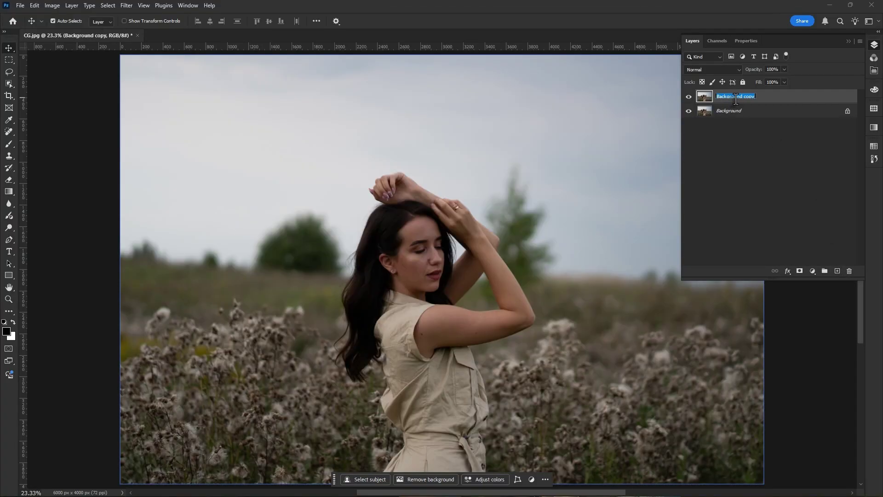
{"action": "type", "text": "Color Grading"}
{"action": "key", "text": "Return"}
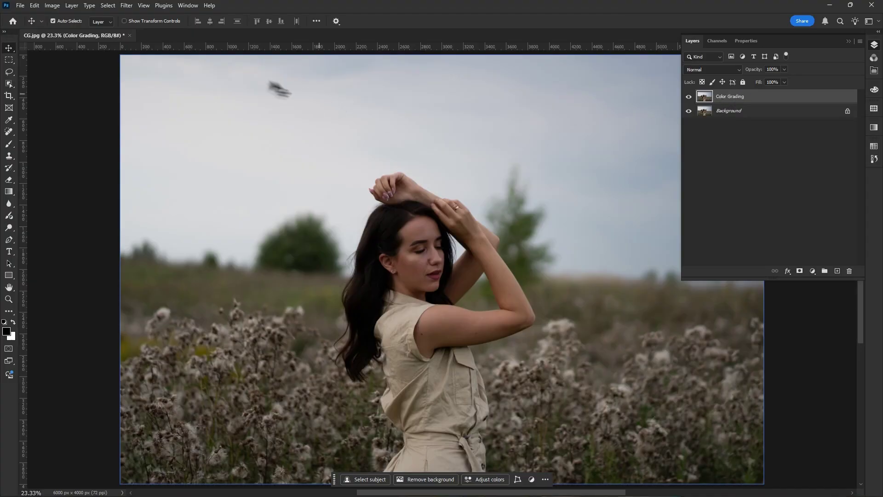
In Camera Raw Filter, set Exposure +0.10, Contrast -5, Highlights -10, Whites +6, Vibrance +15
{"action": "left_click", "coordinate": [127, 7]}
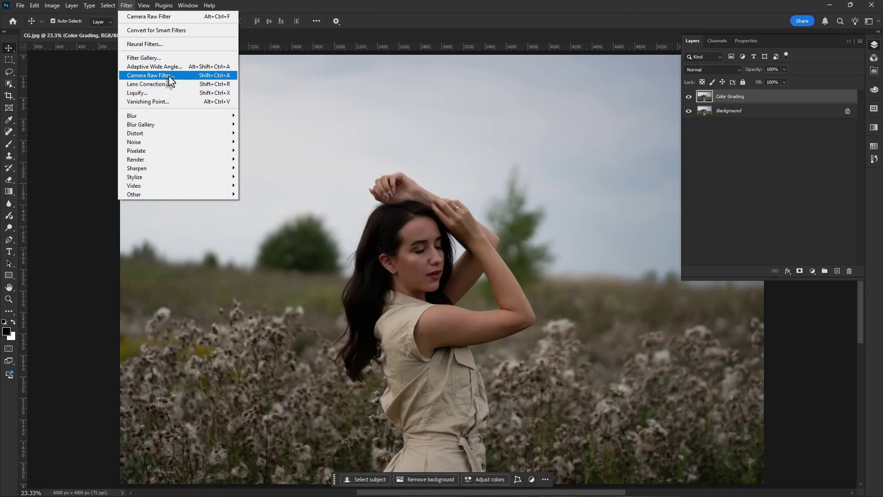
{"action": "left_click", "coordinate": [169, 76]}
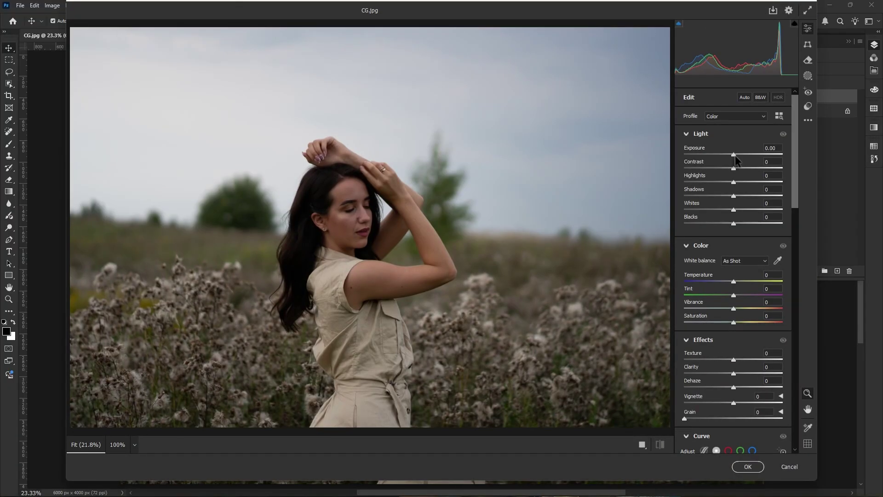
{"action": "left_click_drag", "start_coordinate": [734, 155], "coordinate": [735, 156]}
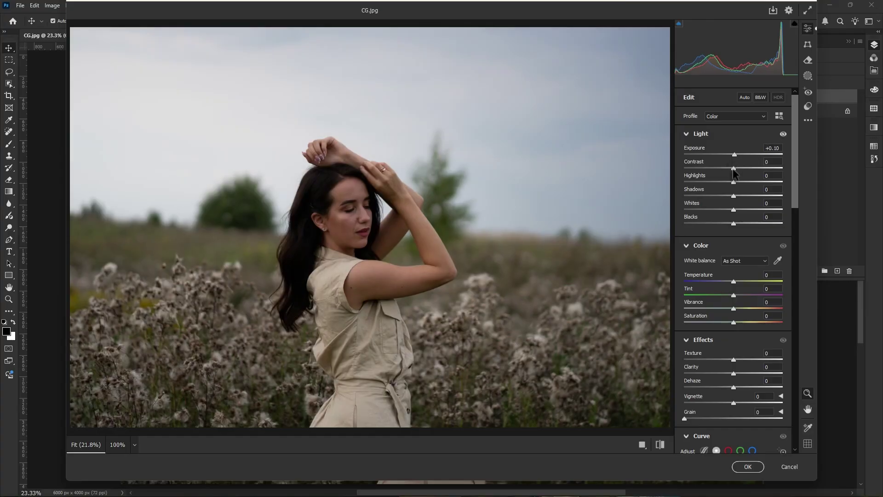
{"action": "left_click_drag", "start_coordinate": [734, 168], "coordinate": [732, 169]}
{"action": "left_click_drag", "start_coordinate": [734, 181], "coordinate": [742, 197]}
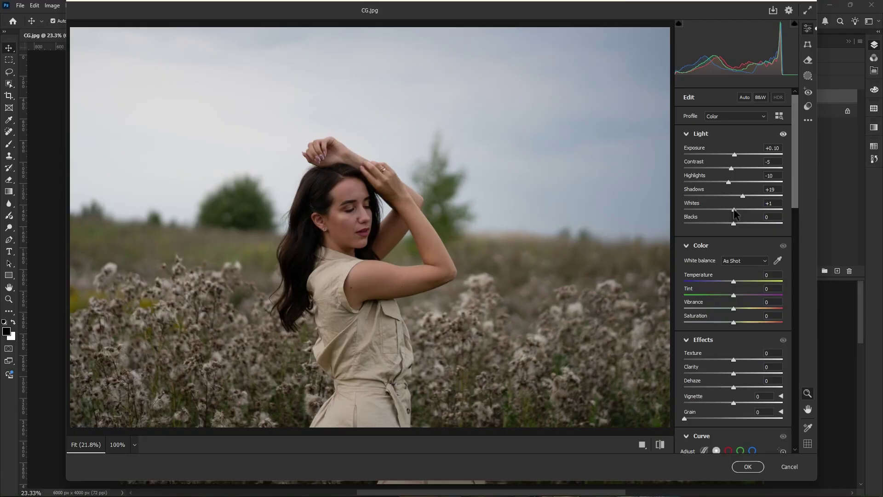
{"action": "left_click_drag", "start_coordinate": [734, 209], "coordinate": [732, 223]}
{"action": "left_click_drag", "start_coordinate": [734, 309], "coordinate": [740, 310]}
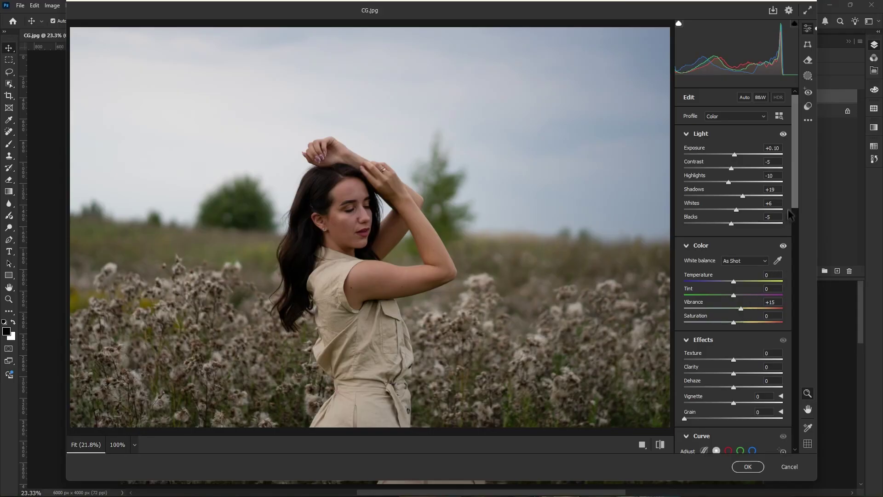
{"action": "left_click_drag", "start_coordinate": [793, 192], "coordinate": [797, 258]}
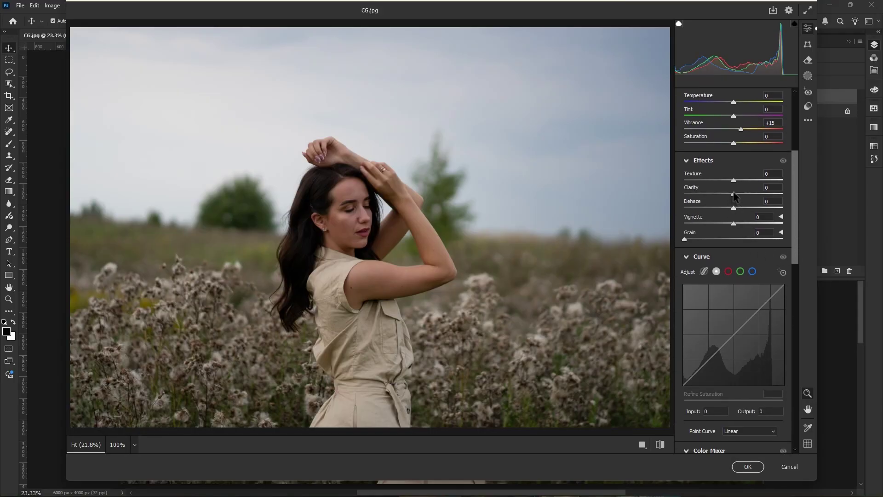
Set Clarity to -7 and add two curve points, lifting the black point to 5
{"action": "left_click_drag", "start_coordinate": [732, 193], "coordinate": [728, 193]}
{"action": "left_click_drag", "start_coordinate": [796, 233], "coordinate": [795, 259]}
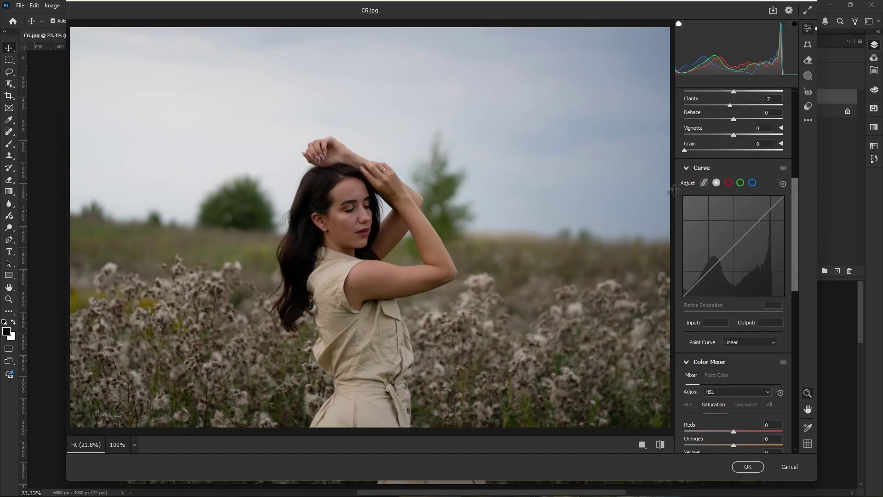
{"action": "left_click", "coordinate": [705, 275]}
{"action": "left_click", "coordinate": [724, 256]}
{"action": "left_click_drag", "start_coordinate": [724, 255], "coordinate": [724, 256]}
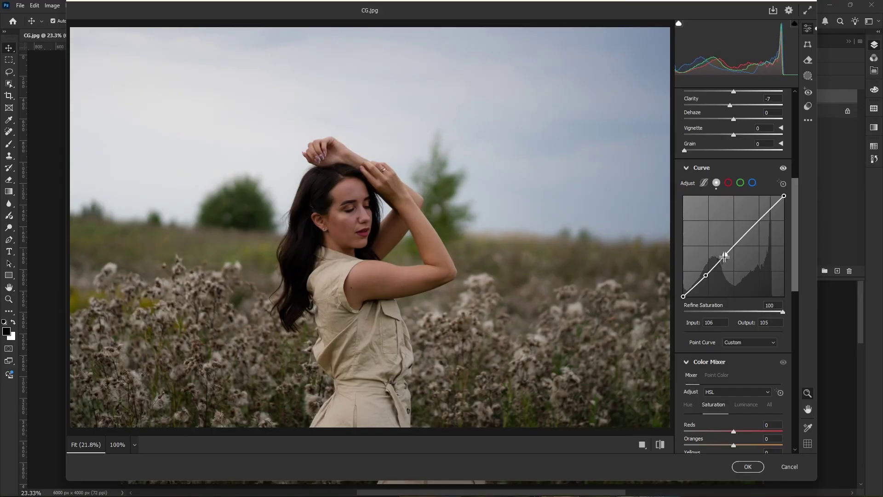
{"action": "left_click", "coordinate": [681, 296]}
{"action": "left_click_drag", "start_coordinate": [794, 286], "coordinate": [792, 359]}
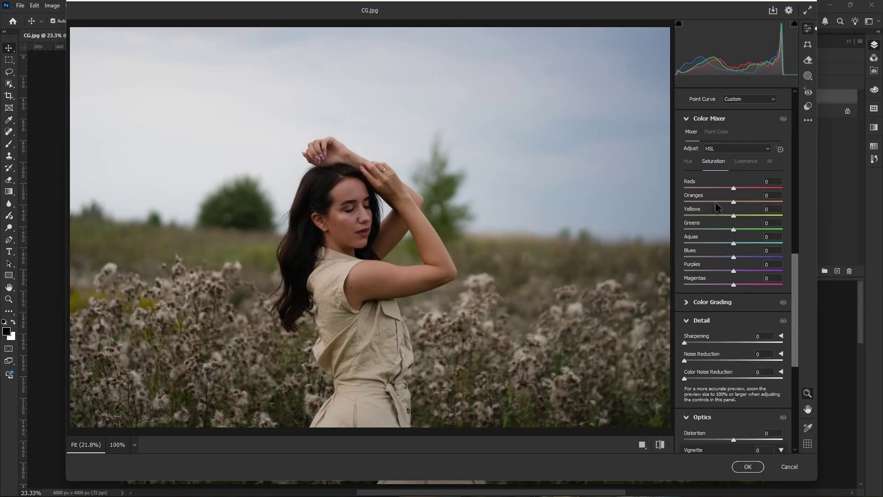
In HSL Luminance, brighten oranges to +7 and darken yellows to -9 and greens
{"action": "left_click", "coordinate": [746, 162]}
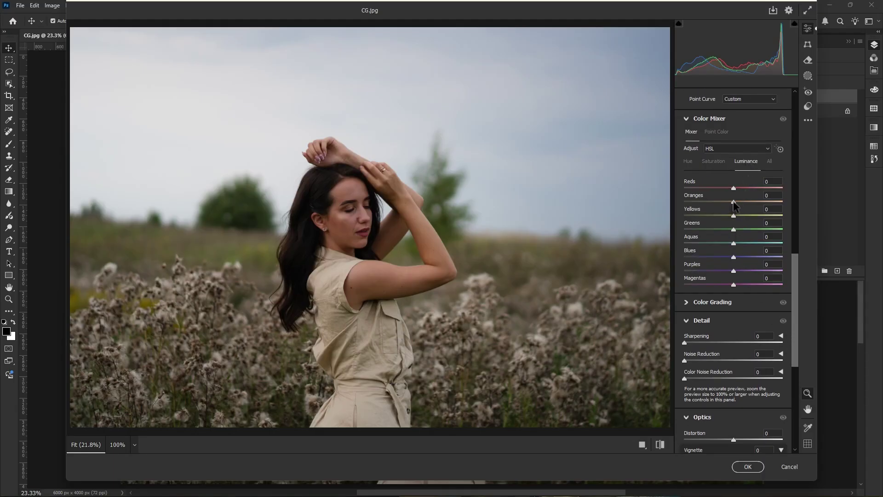
{"action": "left_click_drag", "start_coordinate": [733, 200], "coordinate": [736, 202]}
{"action": "left_click_drag", "start_coordinate": [733, 217], "coordinate": [745, 235]}
{"action": "left_click", "coordinate": [715, 161]}
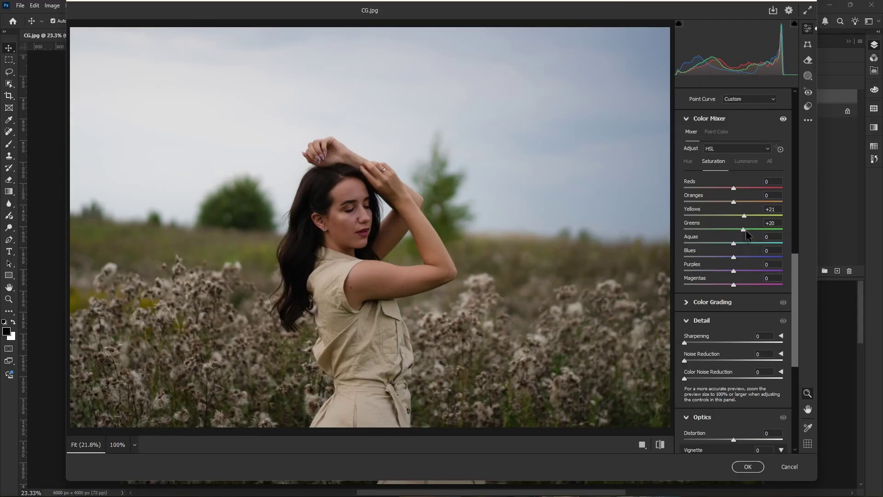
{"action": "left_click", "coordinate": [741, 162]}
{"action": "left_click_drag", "start_coordinate": [733, 230], "coordinate": [720, 246]}
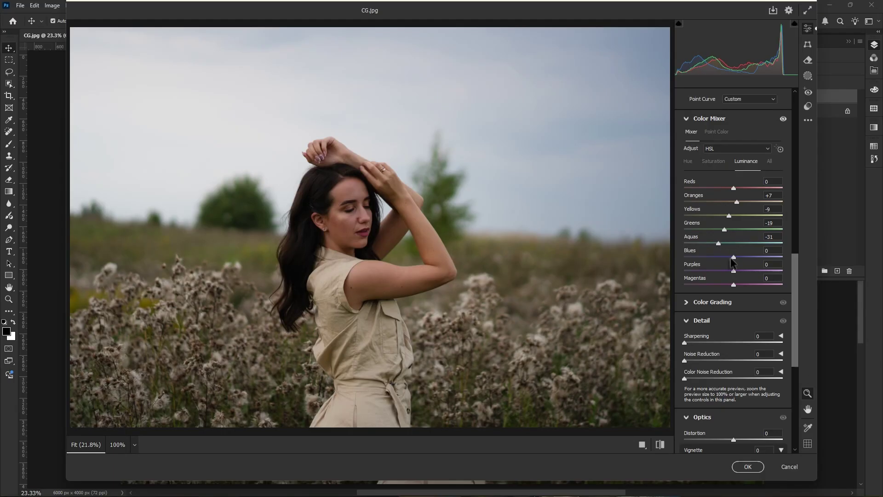
Desaturate blues to -26 and add a little Detail sharpening
{"action": "left_click", "coordinate": [714, 161]}
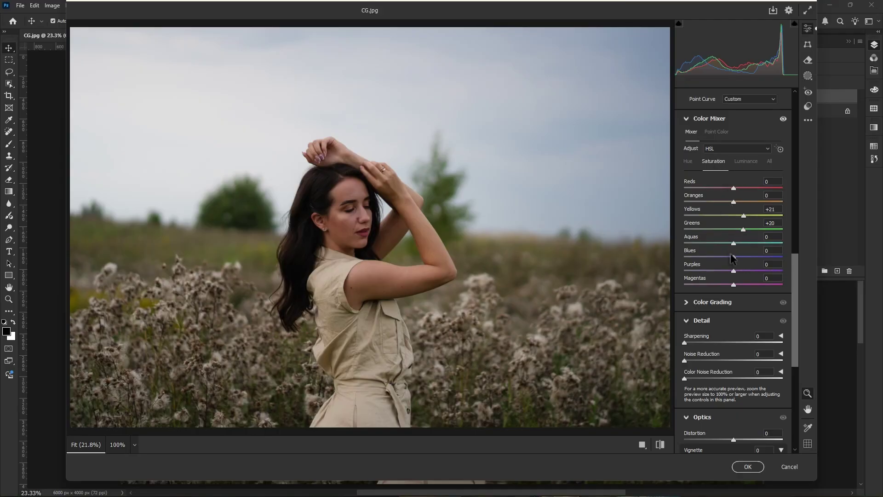
{"action": "left_click_drag", "start_coordinate": [733, 256], "coordinate": [720, 258]}
{"action": "left_click_drag", "start_coordinate": [798, 297], "coordinate": [796, 341]}
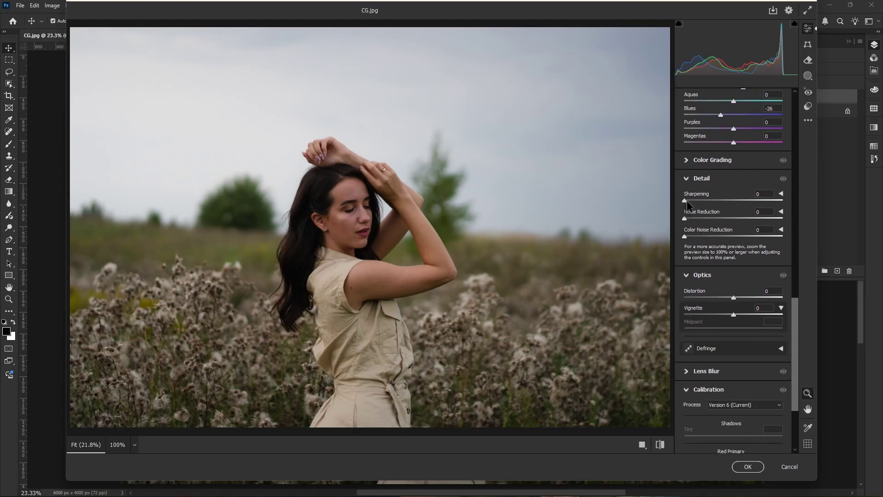
{"action": "left_click_drag", "start_coordinate": [685, 201], "coordinate": [688, 202]}
{"action": "scroll", "coordinate": [782, 303], "scroll_direction": "up", "scroll_amount": 1}
{"action": "scroll", "coordinate": [782, 304], "scroll_direction": "up", "scroll_amount": 1}
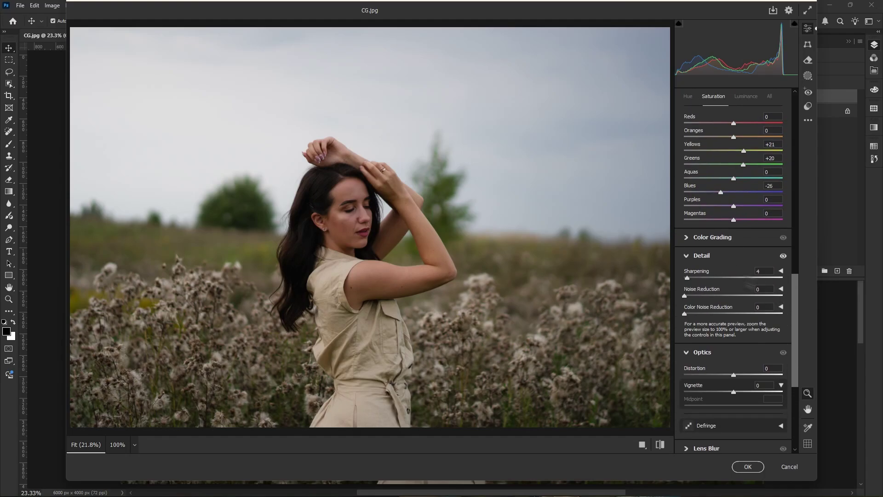
Tint highlights cyan and brighten them, and tint shadows green and darken them
{"action": "left_click", "coordinate": [686, 238]}
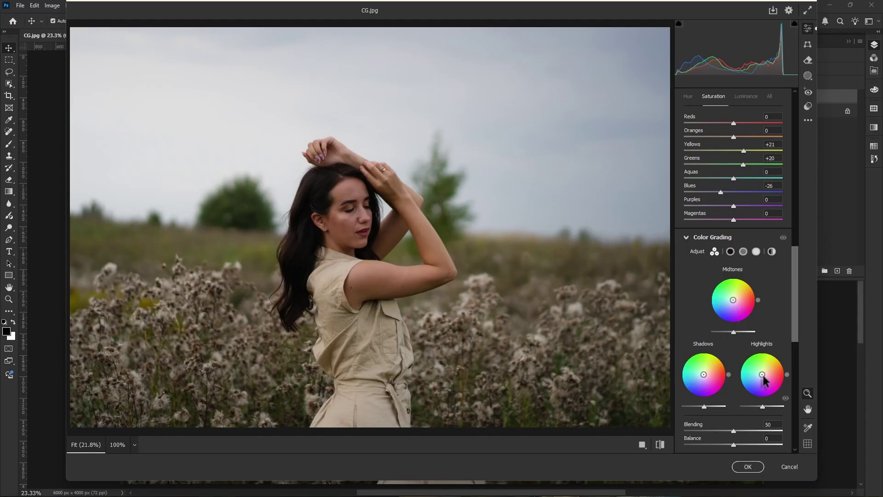
{"action": "left_click_drag", "start_coordinate": [763, 378], "coordinate": [759, 375]}
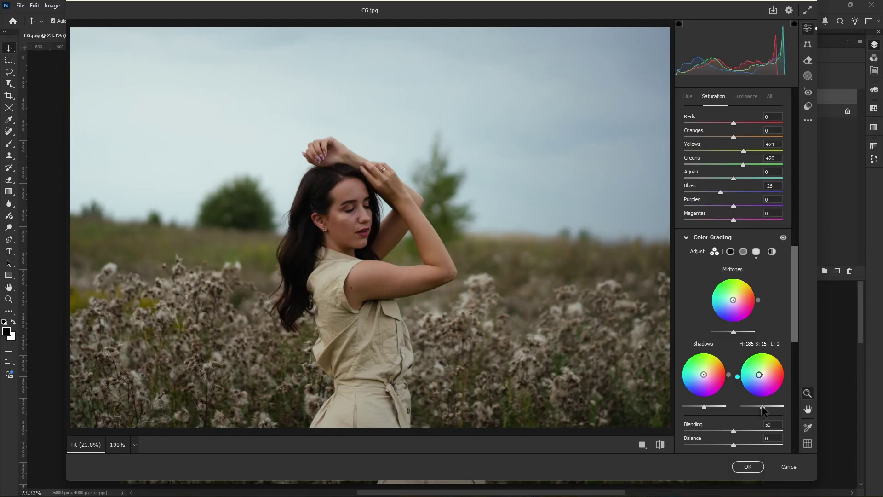
{"action": "left_click_drag", "start_coordinate": [762, 409], "coordinate": [764, 410]}
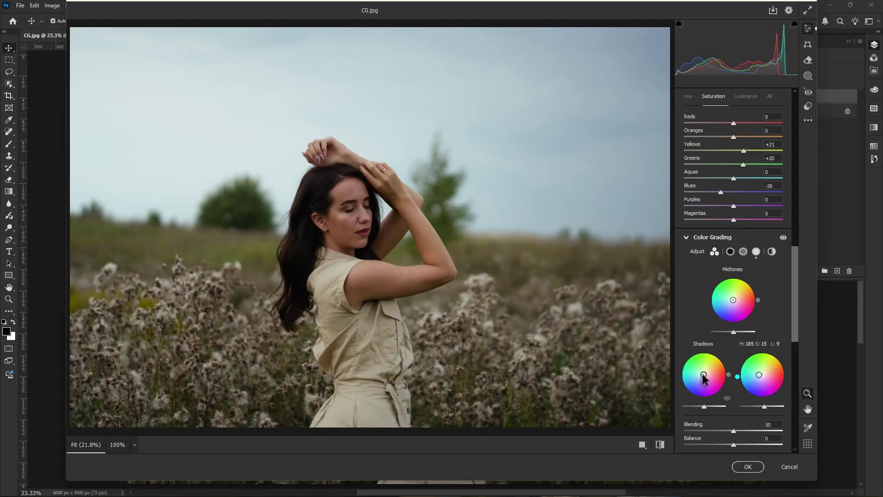
{"action": "left_click_drag", "start_coordinate": [702, 375], "coordinate": [704, 372]}
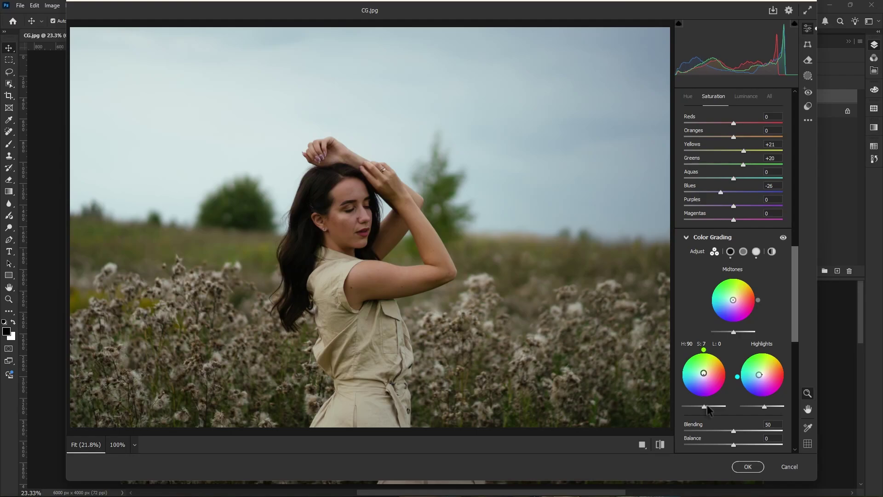
{"action": "left_click_drag", "start_coordinate": [703, 409], "coordinate": [701, 407]}
Warm the midtones to orange Hue 36, Saturation 9, Luminance 20
{"action": "left_click_drag", "start_coordinate": [733, 300], "coordinate": [735, 298]}
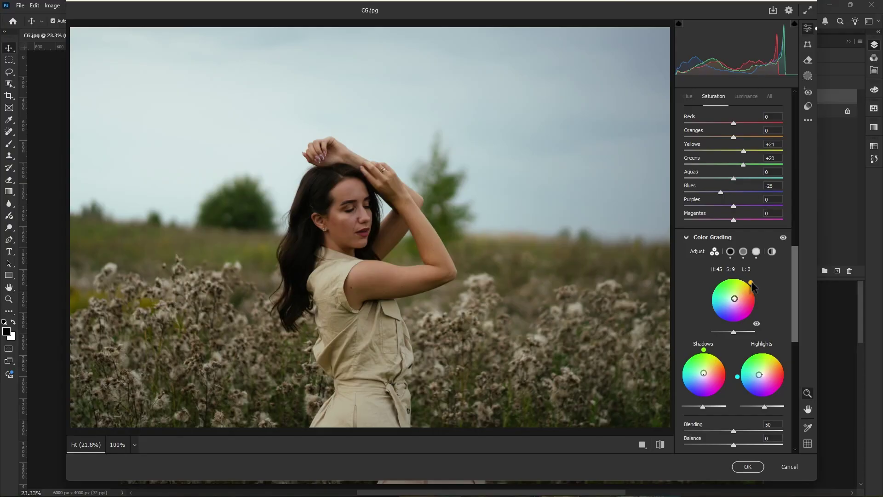
{"action": "left_click_drag", "start_coordinate": [751, 285], "coordinate": [755, 287]}
{"action": "mouse_move", "coordinate": [735, 336]}
{"action": "left_mouse_down"}
{"action": "mouse_move", "coordinate": [748, 339]}
{"action": "mouse_move", "coordinate": [738, 338]}
{"action": "left_mouse_up"}
{"action": "left_click_drag", "start_coordinate": [797, 304], "coordinate": [797, 335]}
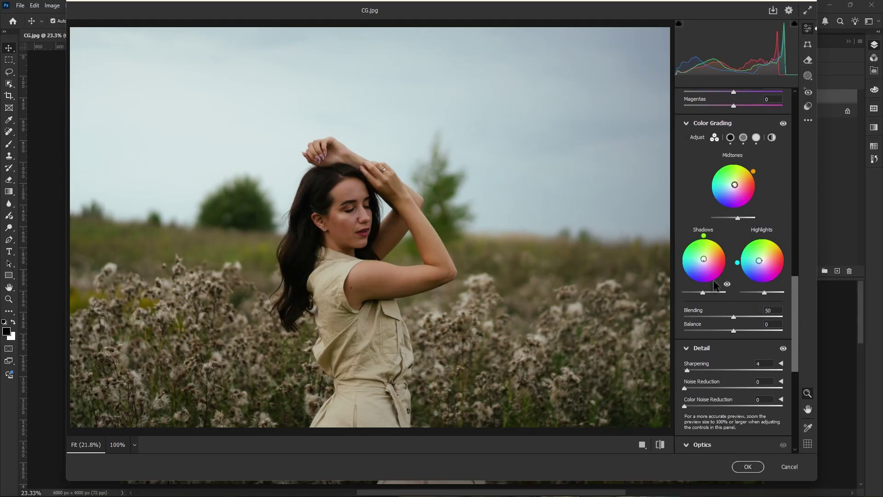
In Calibration, shift the Blue Primary to Hue -5 and Saturation +8
{"action": "scroll", "coordinate": [749, 336], "scroll_direction": "down", "scroll_amount": 6}
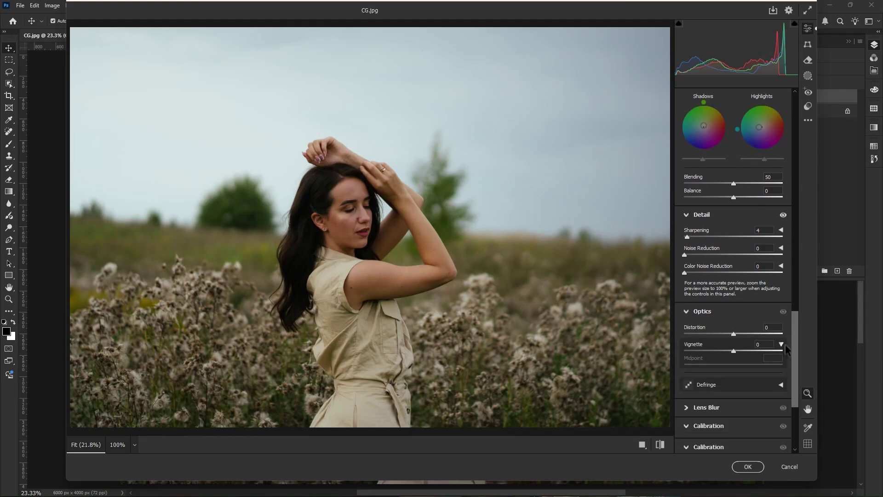
{"action": "scroll", "coordinate": [783, 381], "scroll_direction": "down", "scroll_amount": 1}
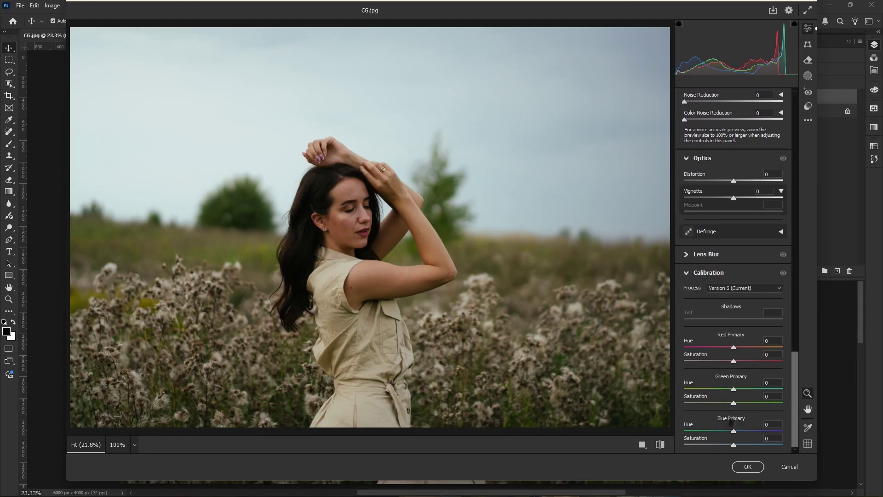
{"action": "mouse_move", "coordinate": [733, 445]}
{"action": "left_mouse_down"}
{"action": "mouse_move", "coordinate": [753, 448]}
{"action": "mouse_move", "coordinate": [739, 449]}
{"action": "mouse_move", "coordinate": [731, 433]}
{"action": "left_mouse_up"}
{"action": "left_click_drag", "start_coordinate": [797, 386], "coordinate": [797, 94]}
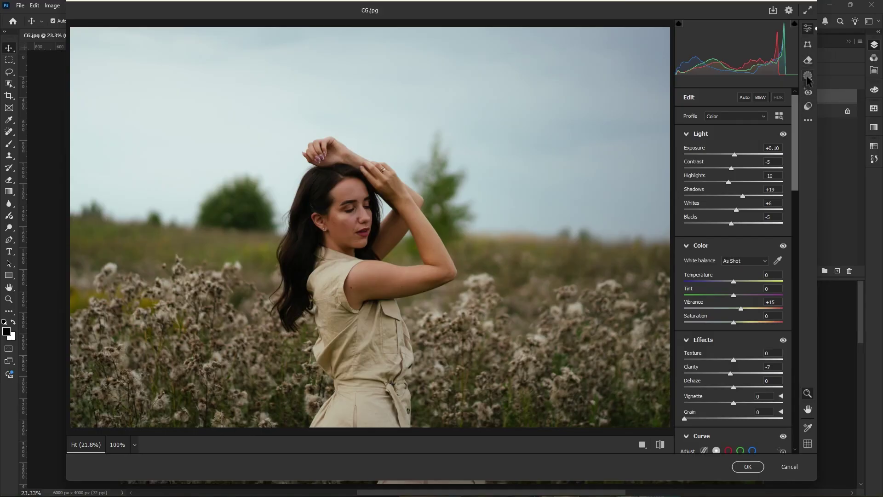
Create a Subject mask and invert it to cover everything but the woman
{"action": "left_click", "coordinate": [808, 76]}
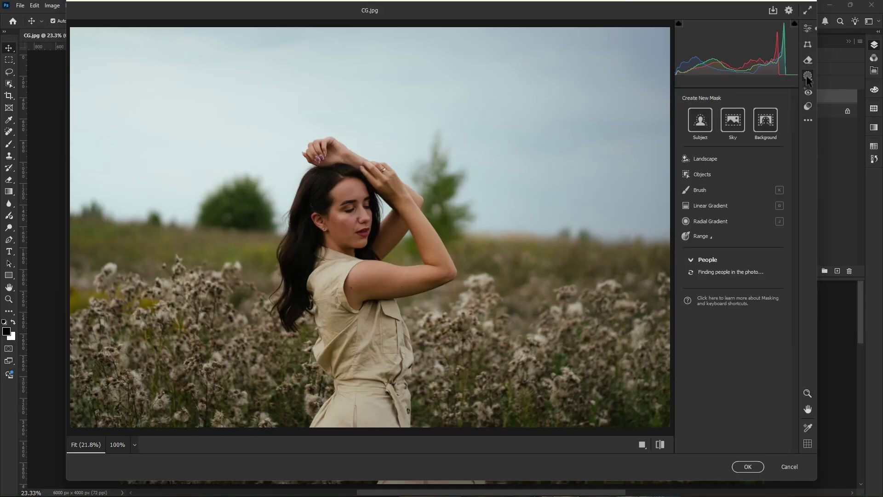
{"action": "left_click", "coordinate": [700, 119]}
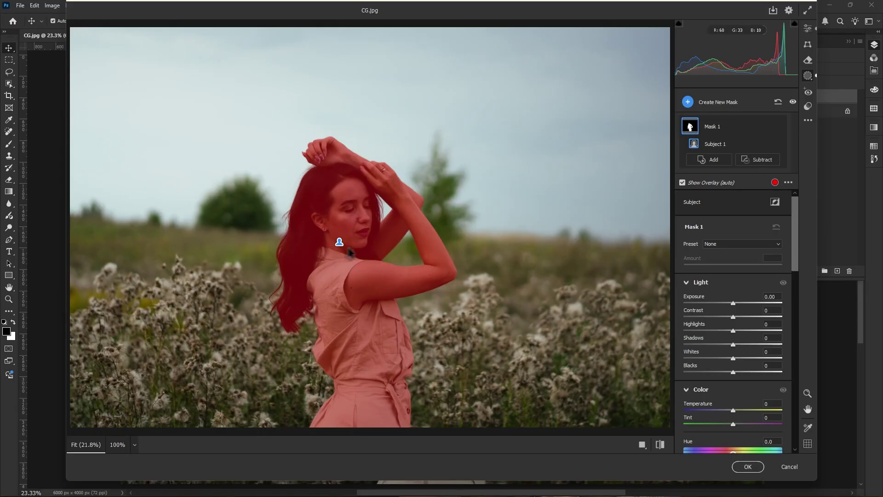
{"action": "right_click", "coordinate": [686, 130]}
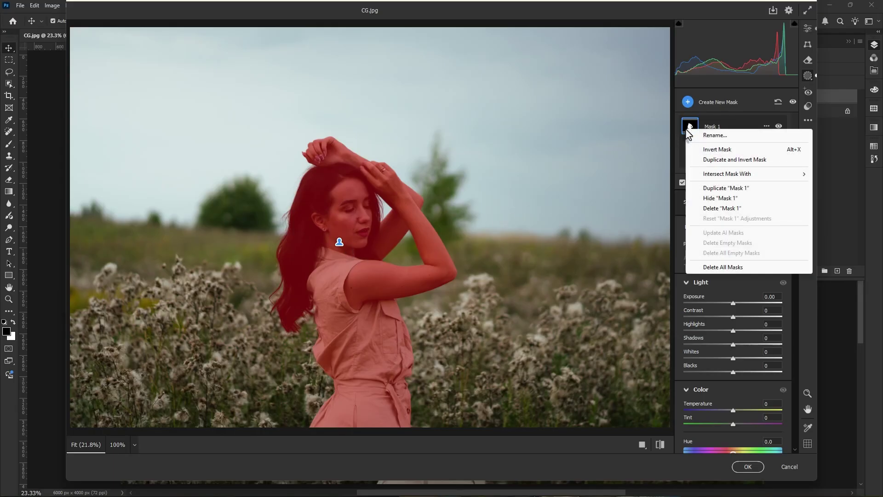
{"action": "left_click", "coordinate": [710, 149]}
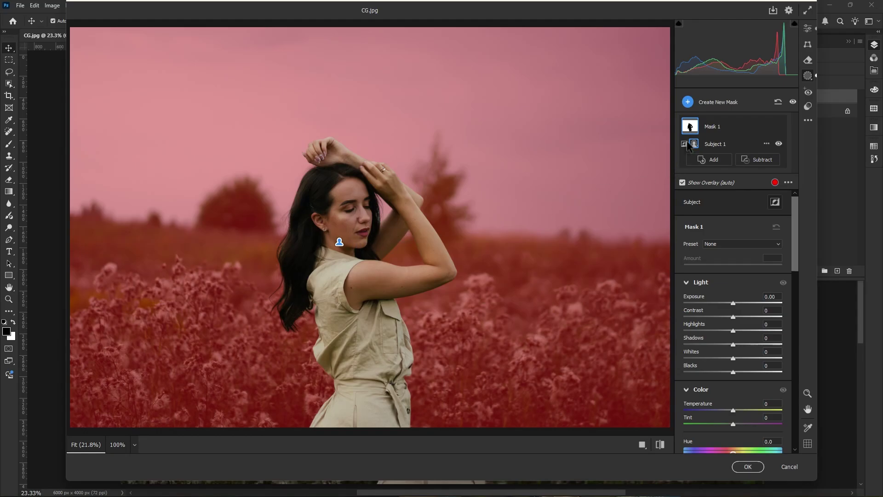
Set the mask's Highlights -5, Shadows -7, Blacks -2, Clarity +5 and add a midtone curve point
{"action": "scroll", "coordinate": [796, 242], "scroll_direction": "down", "scroll_amount": 3}
{"action": "left_click_drag", "start_coordinate": [733, 252], "coordinate": [730, 280]}
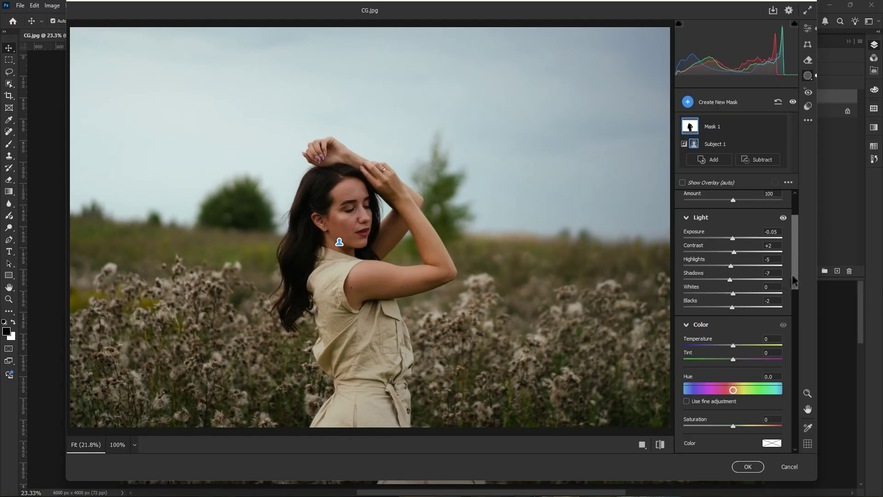
{"action": "left_click_drag", "start_coordinate": [794, 279], "coordinate": [785, 372]}
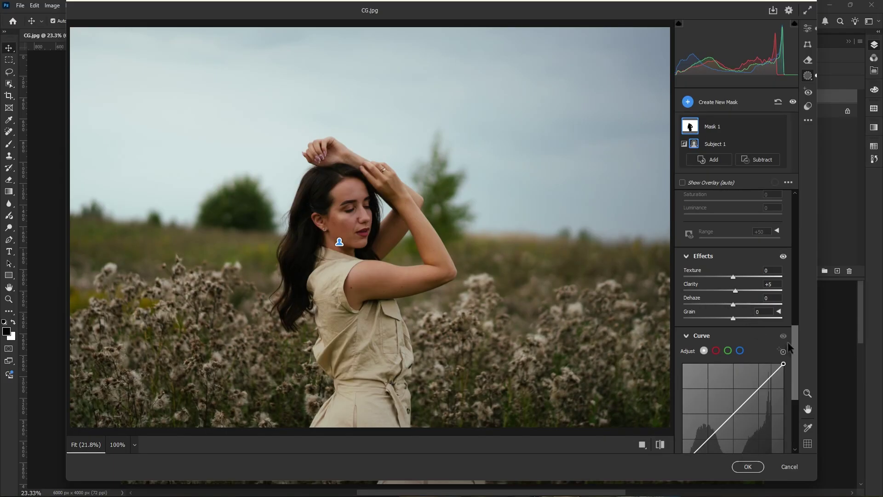
{"action": "left_click_drag", "start_coordinate": [797, 360], "coordinate": [794, 380]}
{"action": "left_click", "coordinate": [735, 326]}
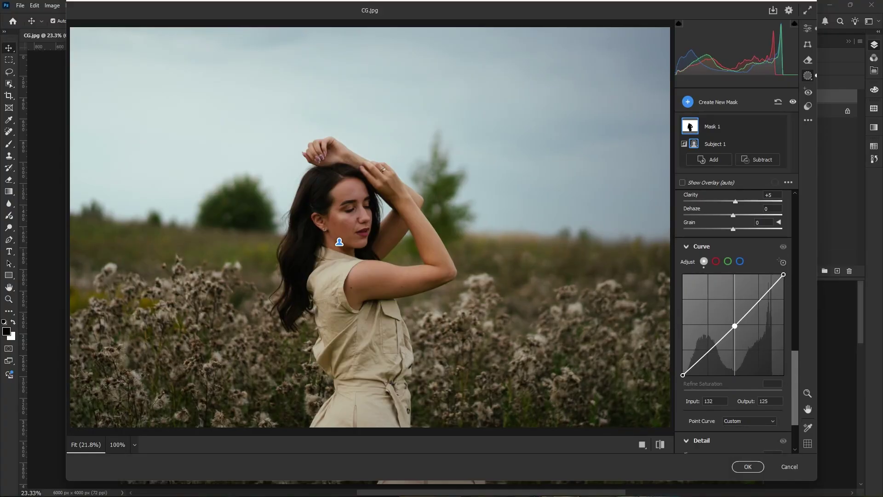
{"action": "left_click_drag", "start_coordinate": [735, 325], "coordinate": [735, 325]}
Create a background mask minus a linear gradient fading from the bottom up to the treeline
{"action": "left_click_drag", "start_coordinate": [794, 374], "coordinate": [773, 256]}
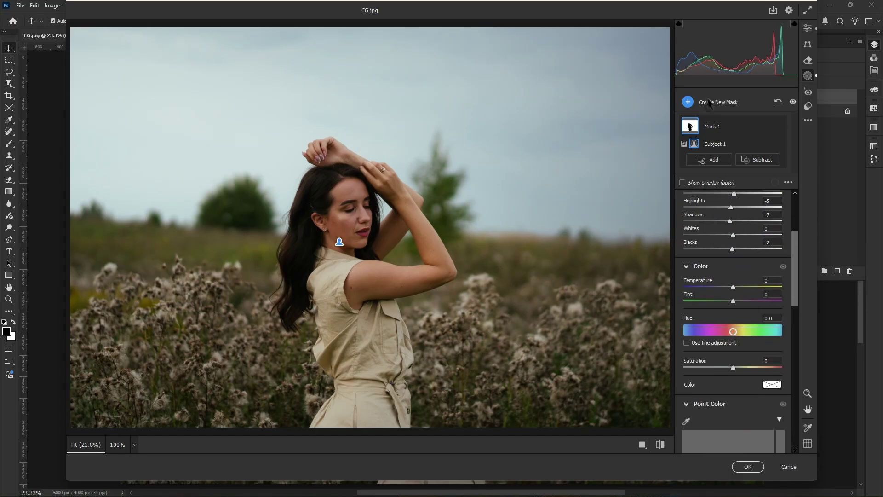
{"action": "left_click", "coordinate": [688, 102]}
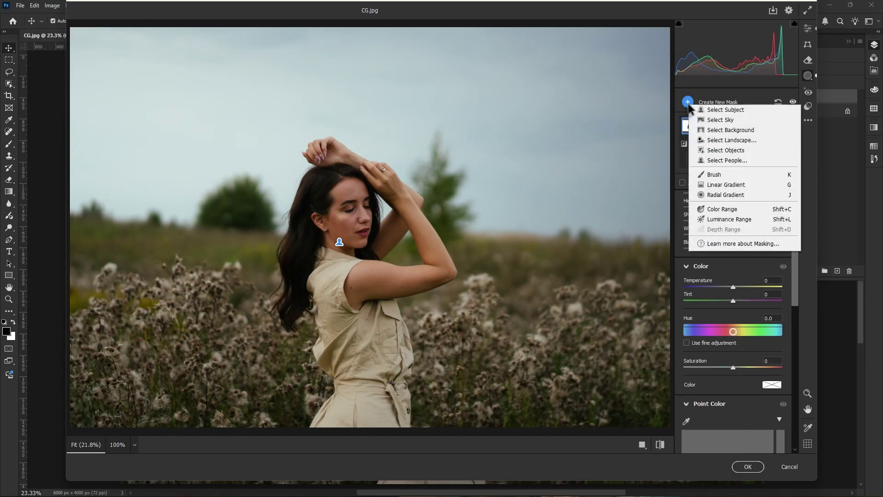
{"action": "left_click", "coordinate": [714, 132]}
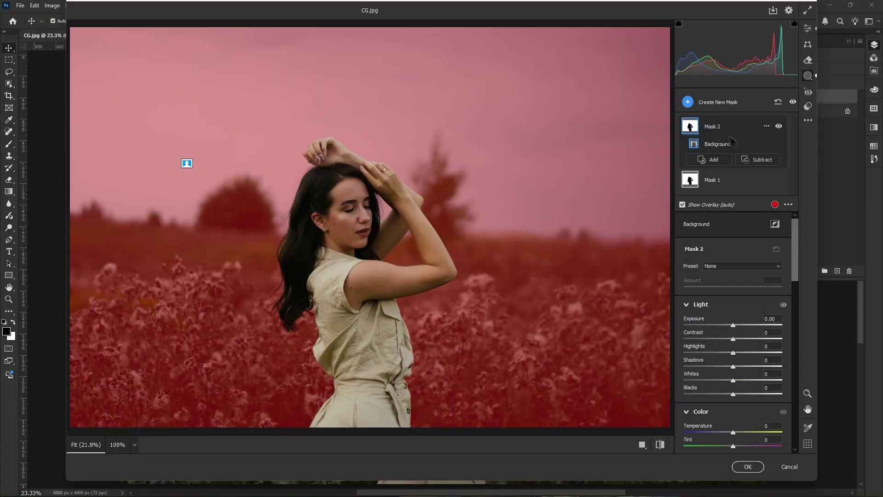
{"action": "left_click", "coordinate": [750, 161]}
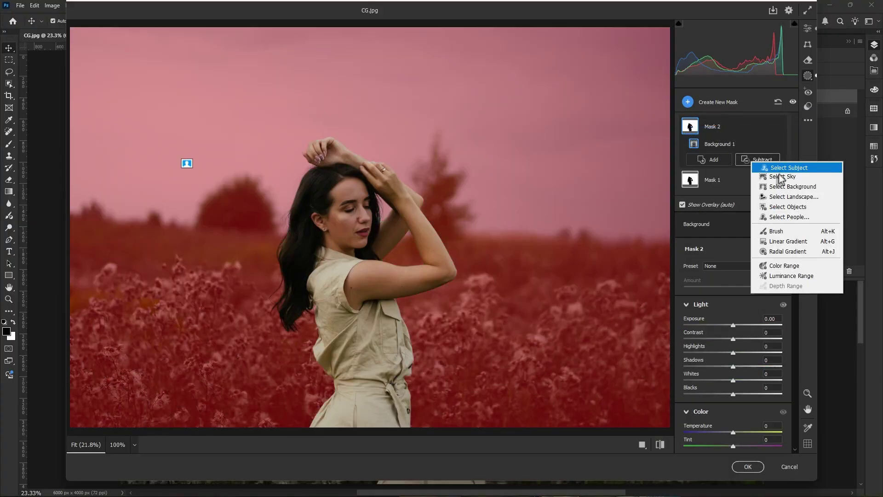
{"action": "left_click", "coordinate": [776, 241]}
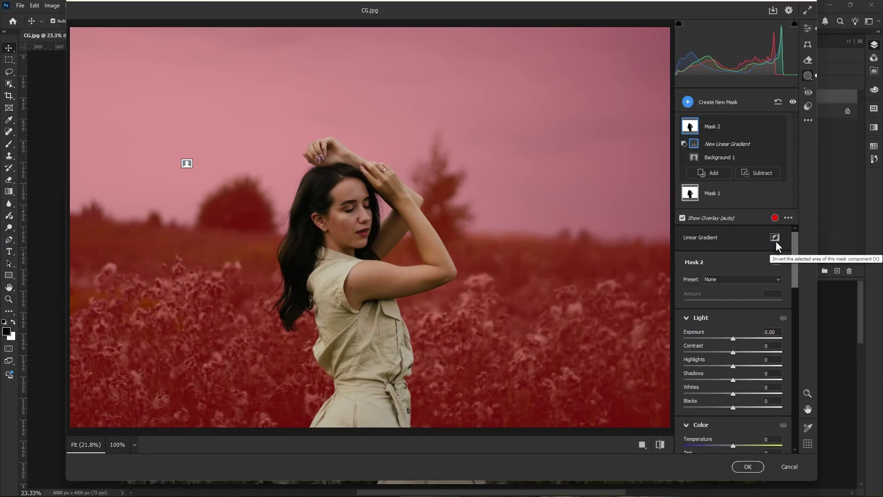
{"action": "left_click_drag", "start_coordinate": [412, 427], "coordinate": [418, 236]}
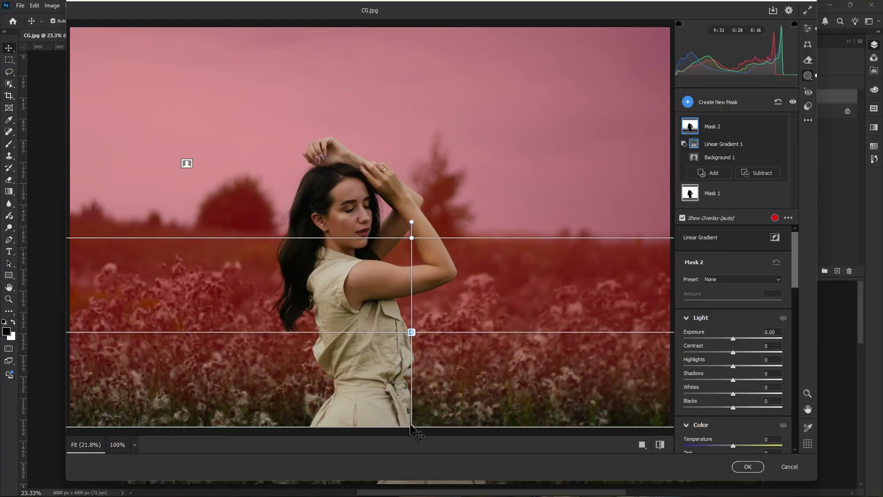
{"action": "left_click_drag", "start_coordinate": [412, 427], "coordinate": [417, 322]}
{"action": "left_click_drag", "start_coordinate": [411, 238], "coordinate": [412, 184]}
{"action": "left_click_drag", "start_coordinate": [411, 252], "coordinate": [412, 239]}
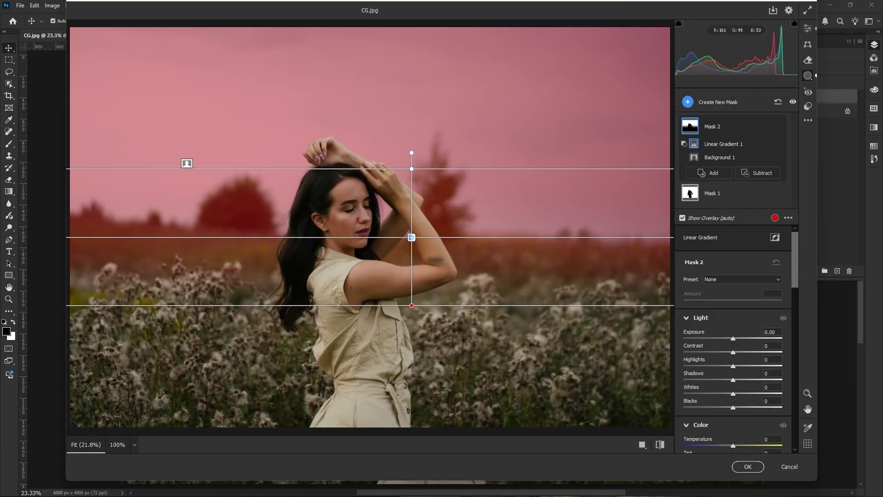
Set Mask 2 to Exposure +0.20, Contrast -8, Highlights +8, Shadows +21, Whites +7
{"action": "scroll", "coordinate": [793, 271], "scroll_direction": "down", "scroll_amount": 3}
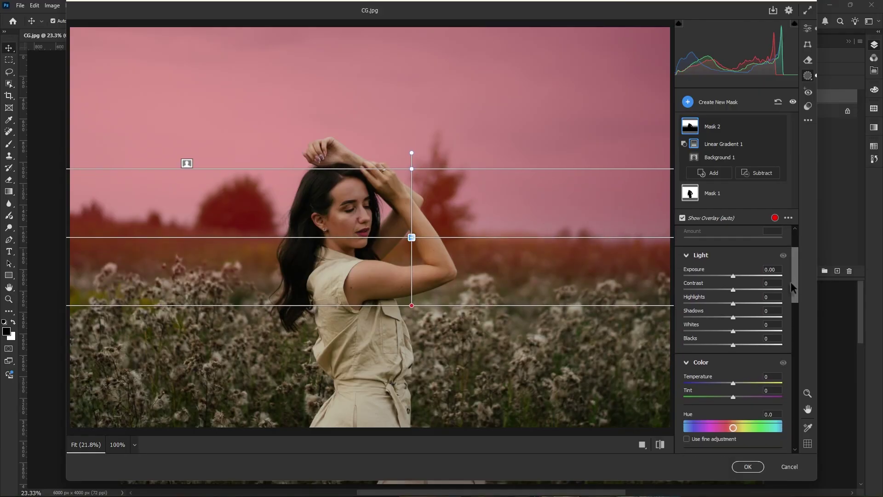
{"action": "left_click", "coordinate": [733, 272]}
{"action": "left_click_drag", "start_coordinate": [734, 272], "coordinate": [730, 290]}
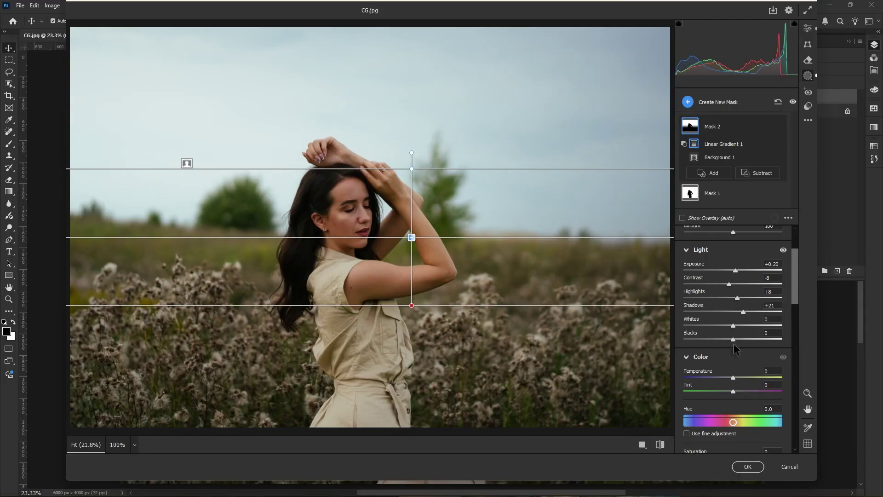
{"action": "left_click_drag", "start_coordinate": [733, 325], "coordinate": [737, 325]}
{"action": "left_click_drag", "start_coordinate": [795, 274], "coordinate": [797, 398]}
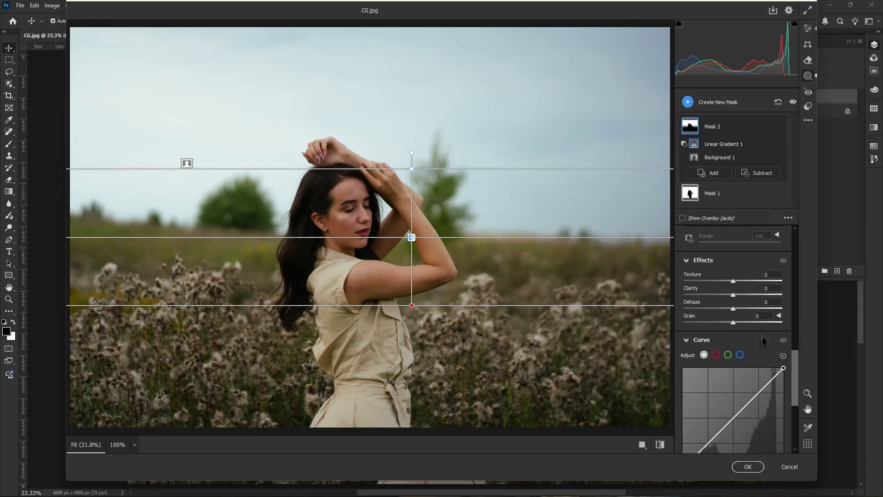
Give Mask 2 Texture -2, Clarity -40, Dehaze -36 and drag its gradient fade slightly lower
{"action": "left_click", "coordinate": [732, 279]}
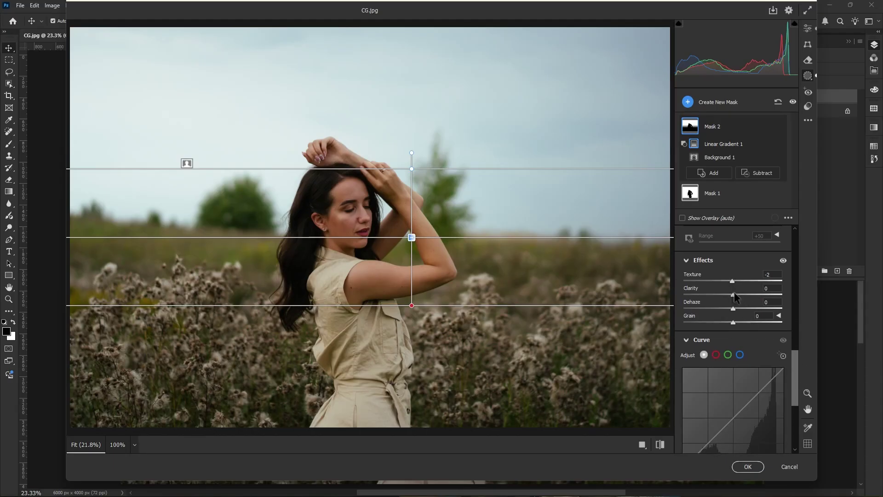
{"action": "left_click_drag", "start_coordinate": [733, 294], "coordinate": [716, 309]}
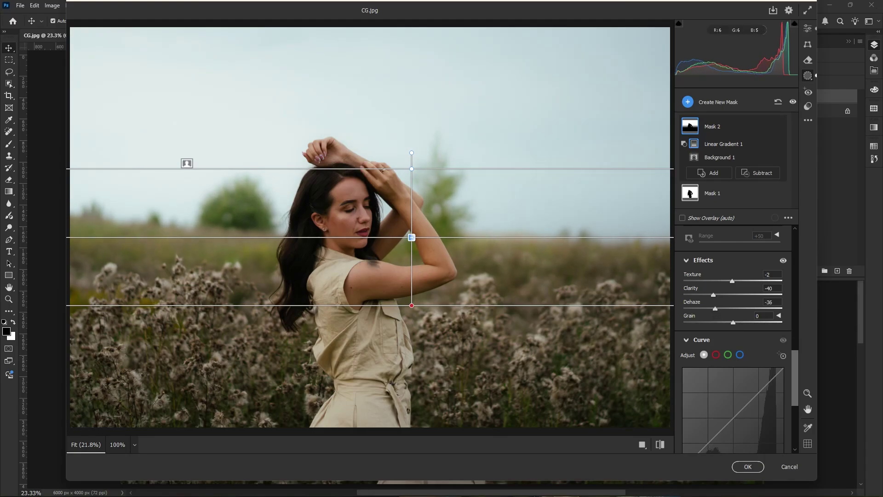
{"action": "mouse_move", "coordinate": [419, 307]}
{"action": "left_mouse_down"}
{"action": "mouse_move", "coordinate": [419, 323]}
{"action": "mouse_move", "coordinate": [418, 316]}
{"action": "left_mouse_up"}
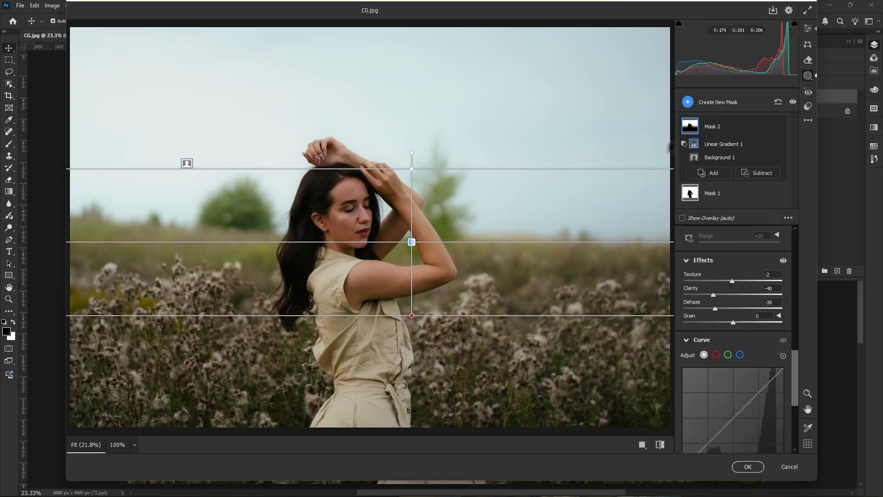
{"action": "left_click", "coordinate": [688, 102]}
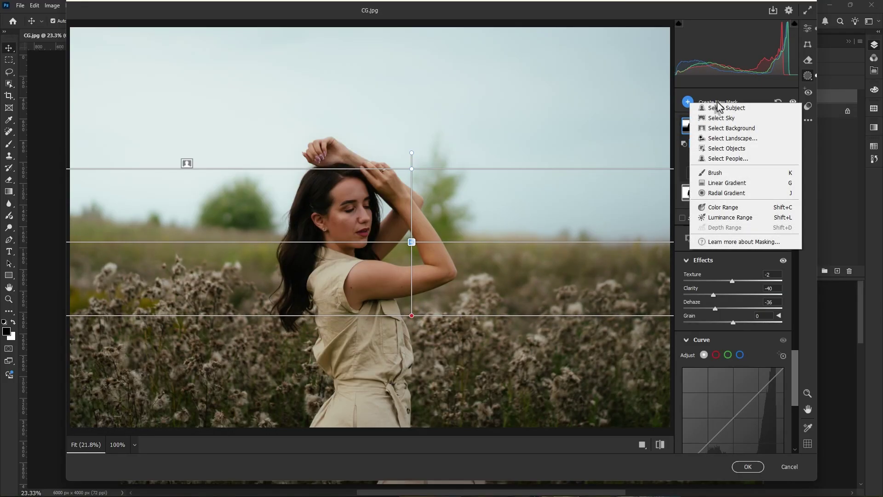
Create Mask 3 from Select Background minus a linear gradient running from the horizon over the flowers
{"action": "left_click", "coordinate": [731, 130]}
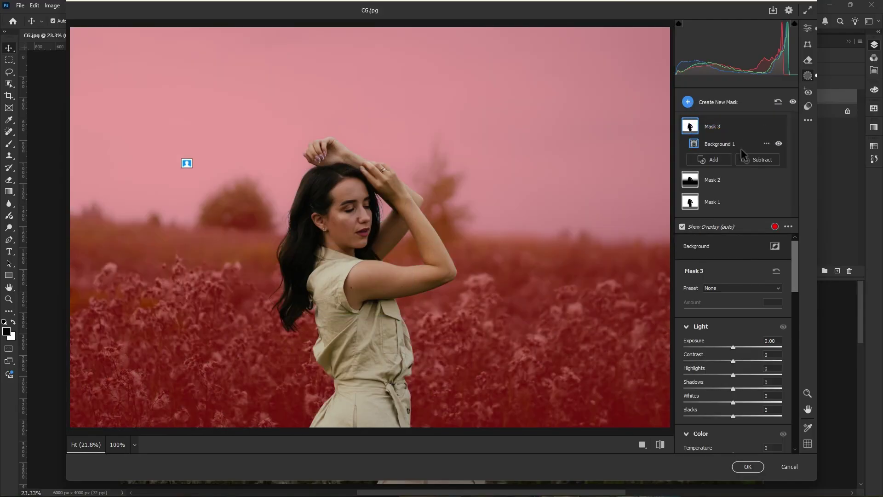
{"action": "left_click", "coordinate": [744, 158]}
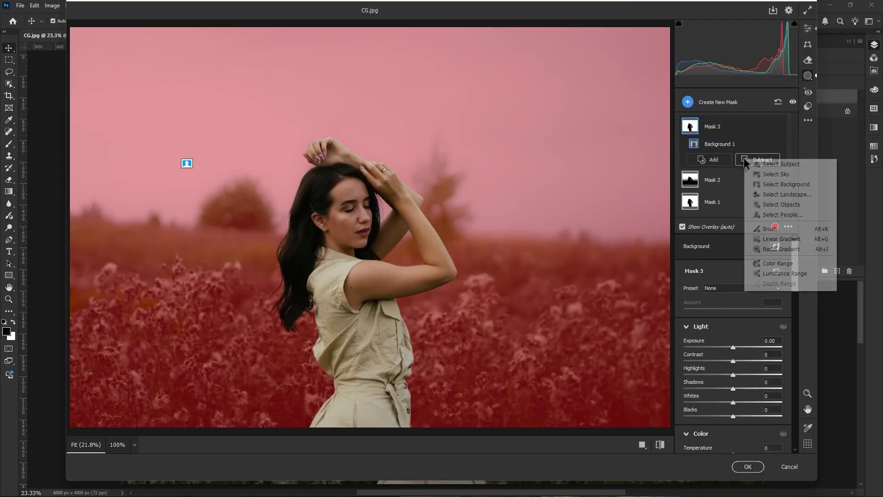
{"action": "left_click", "coordinate": [770, 240]}
{"action": "left_click_drag", "start_coordinate": [386, 25], "coordinate": [374, 309]}
{"action": "left_click_drag", "start_coordinate": [387, 26], "coordinate": [383, 233]}
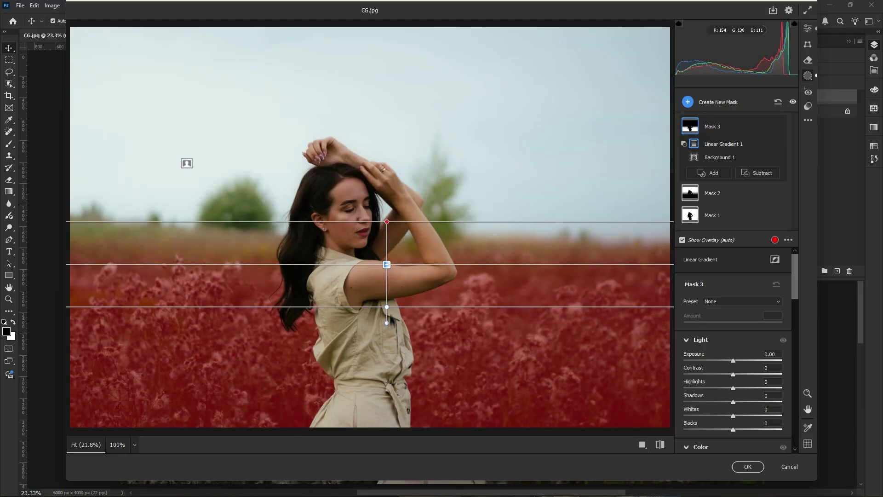
{"action": "left_click_drag", "start_coordinate": [386, 307], "coordinate": [385, 370]}
{"action": "left_click_drag", "start_coordinate": [387, 296], "coordinate": [387, 327]}
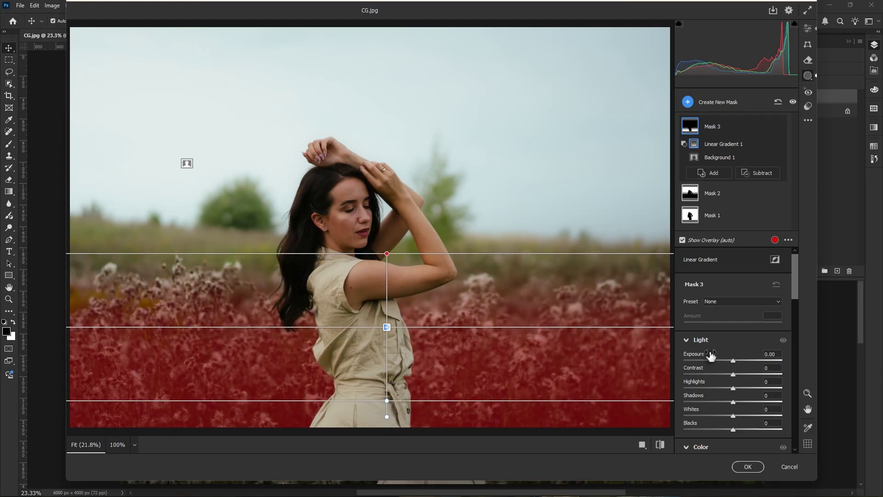
Set Mask 3 to Exposure -0.05, Contrast +2, Highlights -6, Shadows -7, Whites -8, Blacks -3
{"action": "left_click_drag", "start_coordinate": [733, 361], "coordinate": [734, 435]}
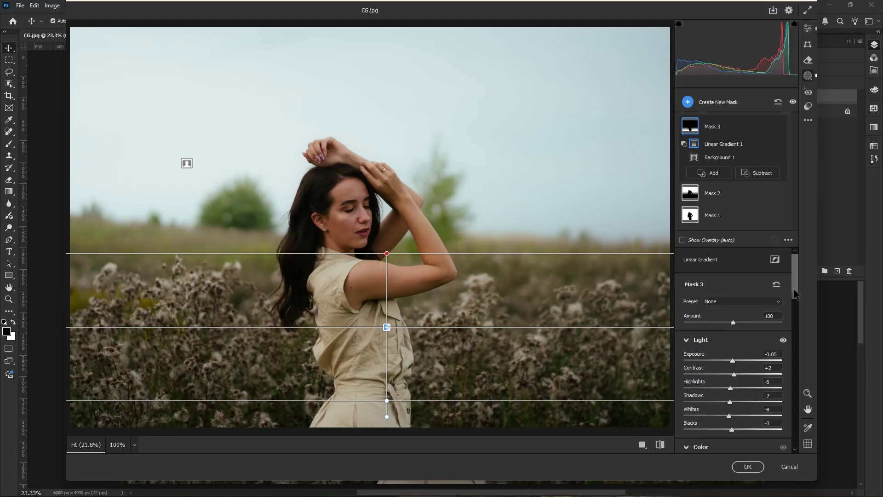
{"action": "left_click_drag", "start_coordinate": [795, 294], "coordinate": [798, 418]}
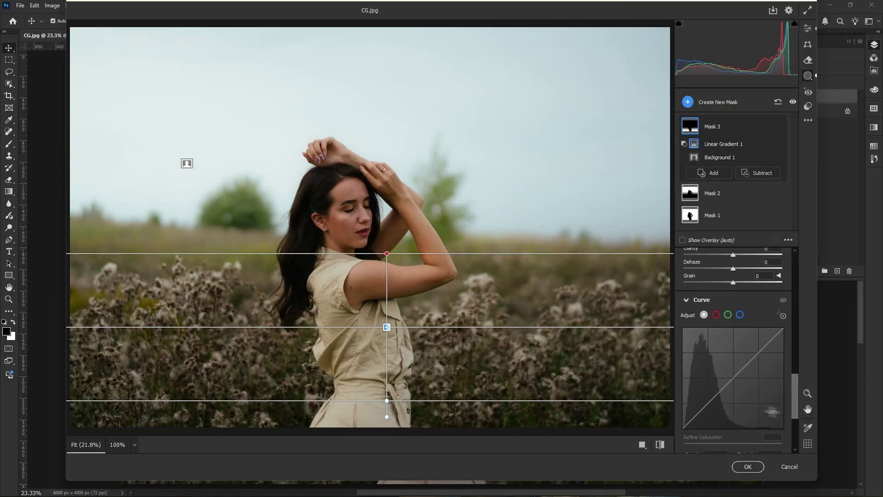
Add a mid point to Mask 3's tone curve and pull it down to darken the flowers
{"action": "left_click", "coordinate": [733, 380]}
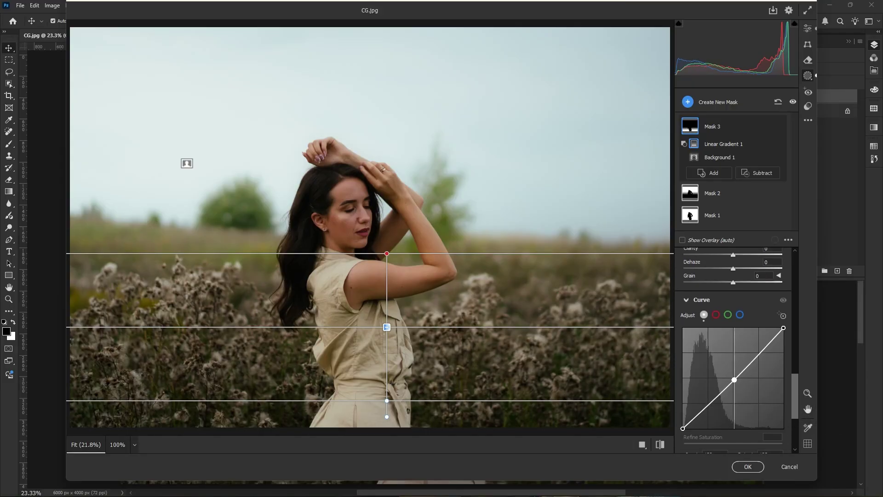
{"action": "mouse_move", "coordinate": [734, 379]}
{"action": "left_mouse_down"}
{"action": "mouse_move", "coordinate": [711, 404]}
{"action": "mouse_move", "coordinate": [737, 376]}
{"action": "left_mouse_up"}
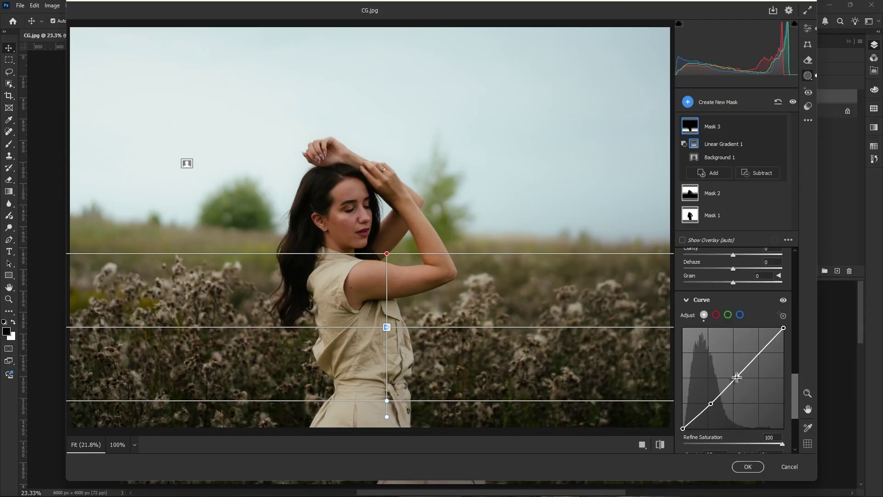
Create brush Mask 4 and paint it across the lower foreground flowers
{"action": "left_click", "coordinate": [690, 102]}
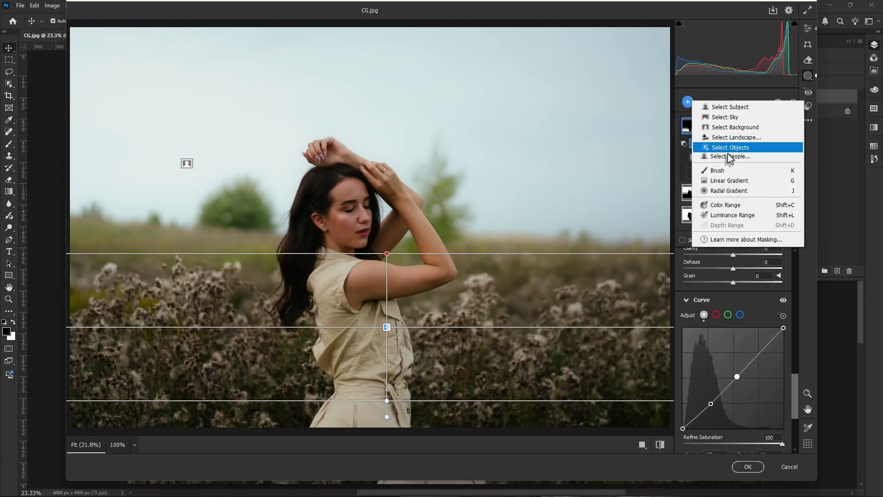
{"action": "left_click", "coordinate": [728, 172]}
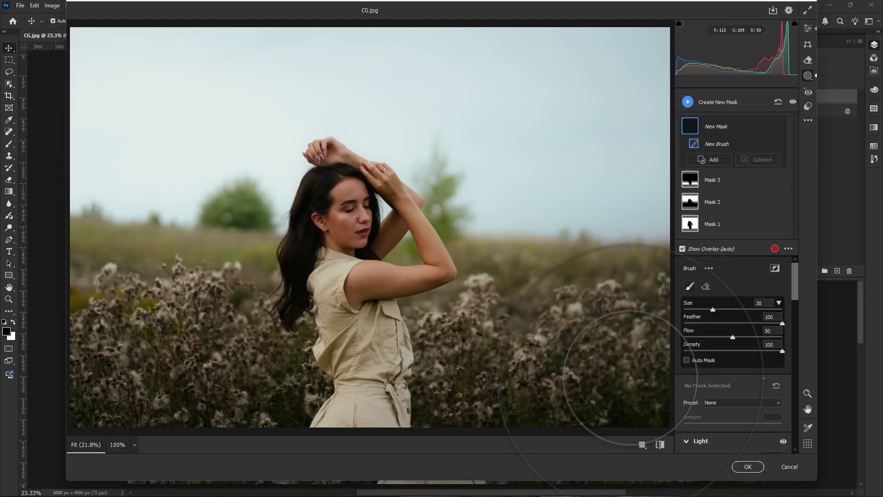
{"action": "mouse_move", "coordinate": [655, 345]}
{"action": "left_mouse_down"}
{"action": "mouse_move", "coordinate": [620, 375]}
{"action": "mouse_move", "coordinate": [482, 421]}
{"action": "mouse_move", "coordinate": [591, 296]}
{"action": "mouse_move", "coordinate": [493, 449]}
{"action": "mouse_move", "coordinate": [216, 487]}
{"action": "mouse_move", "coordinate": [132, 274]}
{"action": "mouse_move", "coordinate": [122, 276]}
{"action": "mouse_move", "coordinate": [216, 444]}
{"action": "mouse_move", "coordinate": [101, 368]}
{"action": "mouse_move", "coordinate": [106, 207]}
{"action": "mouse_move", "coordinate": [197, 428]}
{"action": "mouse_move", "coordinate": [276, 460]}
{"action": "mouse_move", "coordinate": [322, 455]}
{"action": "left_mouse_up"}
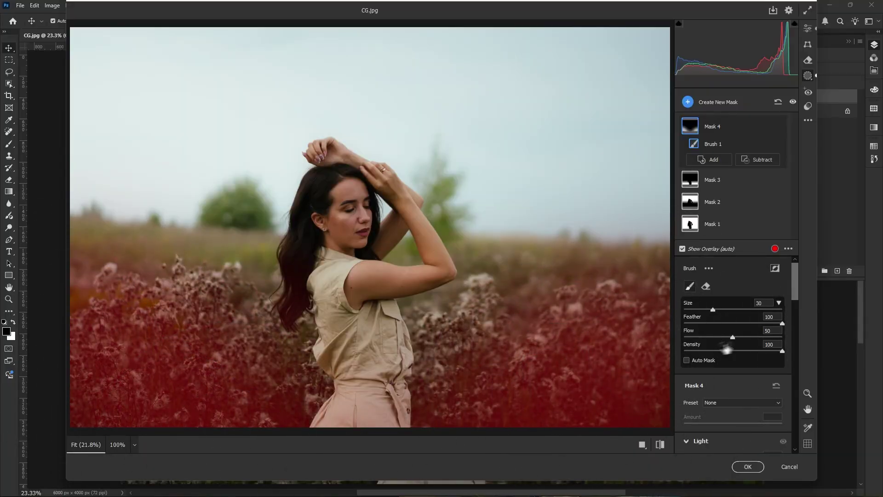
Give Mask 4 Exposure -0.15, Contrast +13, Shadows -17, Whites -7 and Blacks -7
{"action": "scroll", "coordinate": [797, 303], "scroll_direction": "down", "scroll_amount": 3}
{"action": "left_click_drag", "start_coordinate": [734, 317], "coordinate": [731, 317]}
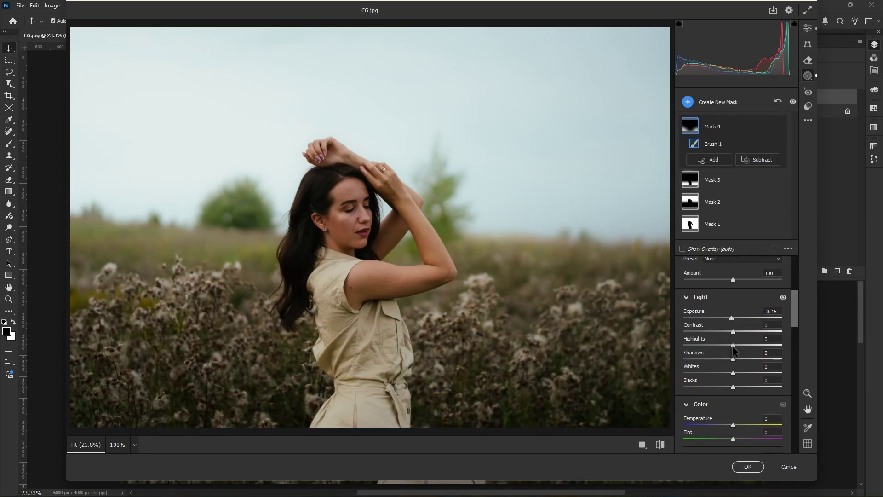
{"action": "left_click_drag", "start_coordinate": [731, 357], "coordinate": [723, 358]}
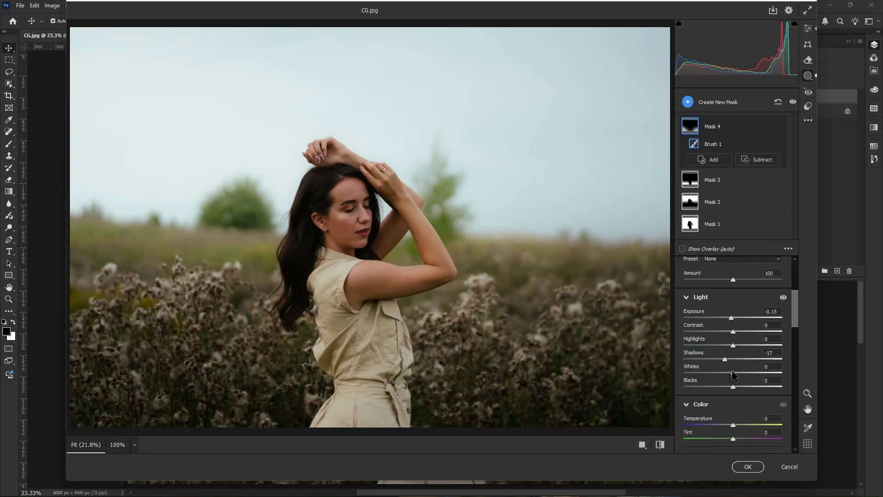
{"action": "left_click_drag", "start_coordinate": [733, 386], "coordinate": [730, 386]}
{"action": "left_click_drag", "start_coordinate": [733, 331], "coordinate": [744, 332]}
Create Mask 5 on the woman using Select Subject
{"action": "left_click", "coordinate": [689, 103]}
{"action": "left_click", "coordinate": [724, 111]}
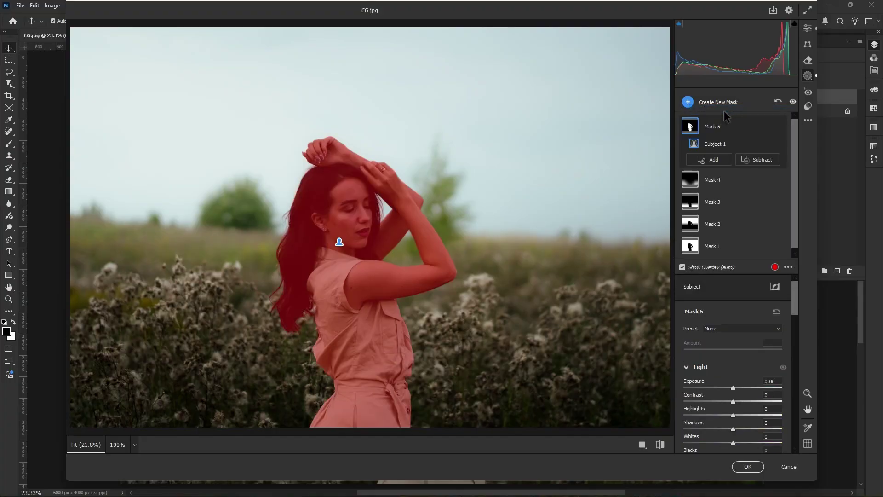
{"action": "scroll", "coordinate": [799, 219], "scroll_direction": "down", "scroll_amount": 1}
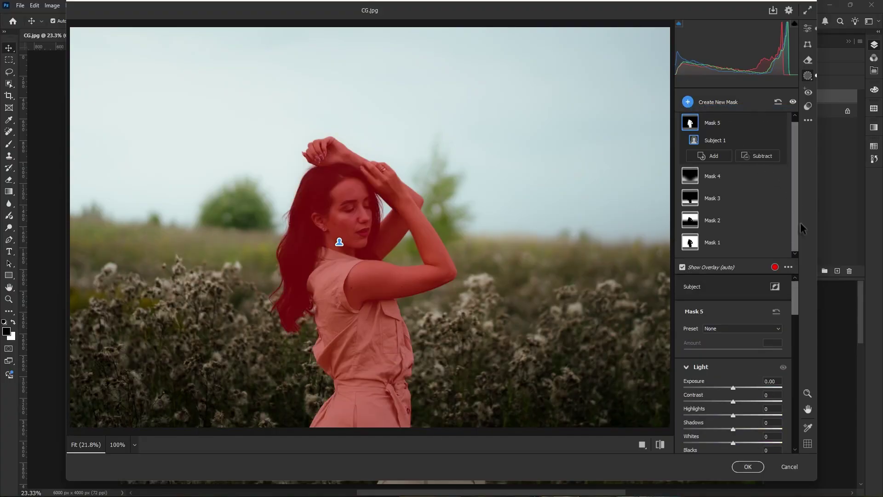
{"action": "scroll", "coordinate": [798, 307], "scroll_direction": "down", "scroll_amount": 3}
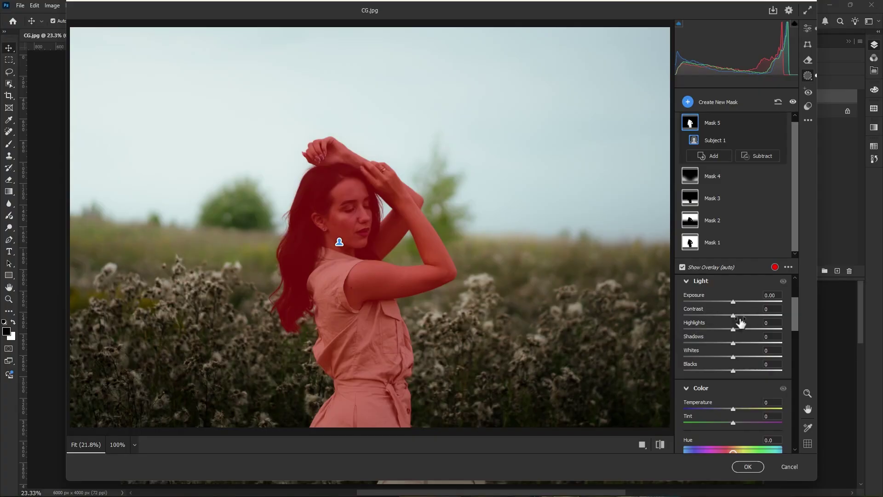
Lift the woman slightly with Shadows +6 and Exposure +0.05
{"action": "left_click_drag", "start_coordinate": [733, 344], "coordinate": [736, 361]}
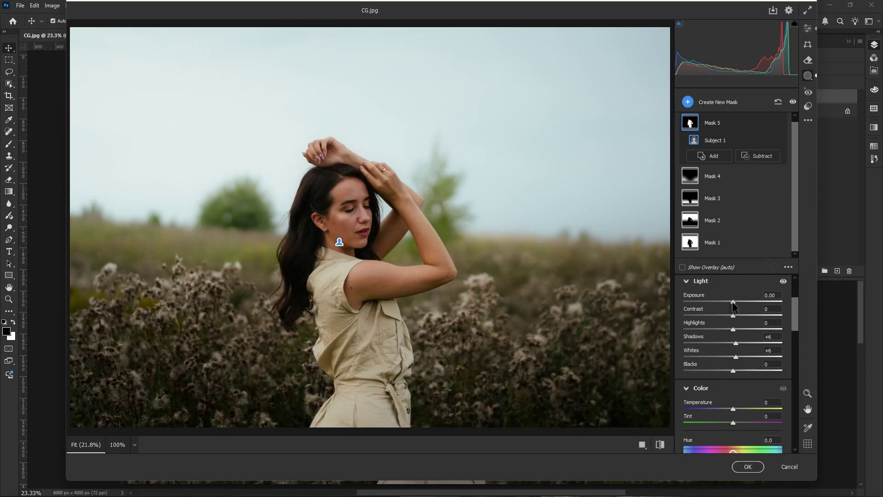
{"action": "left_click_drag", "start_coordinate": [733, 302], "coordinate": [742, 310]}
{"action": "scroll", "coordinate": [801, 341], "scroll_direction": "down", "scroll_amount": 6}
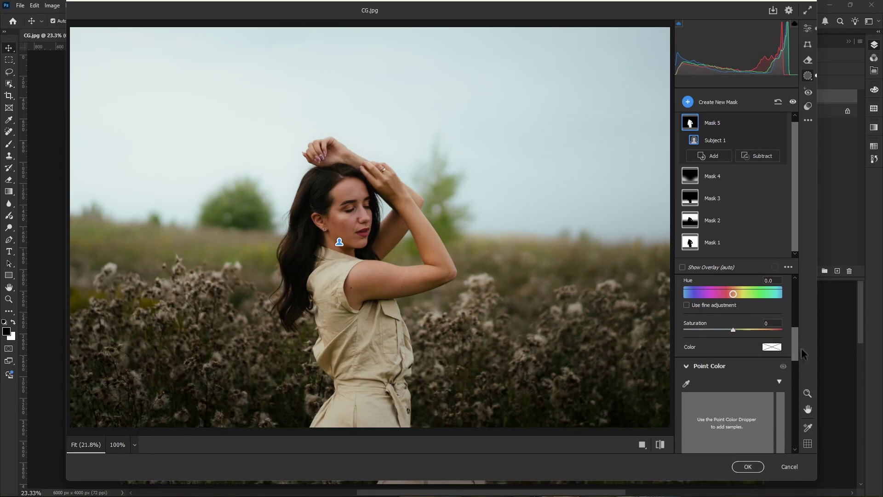
{"action": "scroll", "coordinate": [801, 350], "scroll_direction": "down", "scroll_amount": 5}
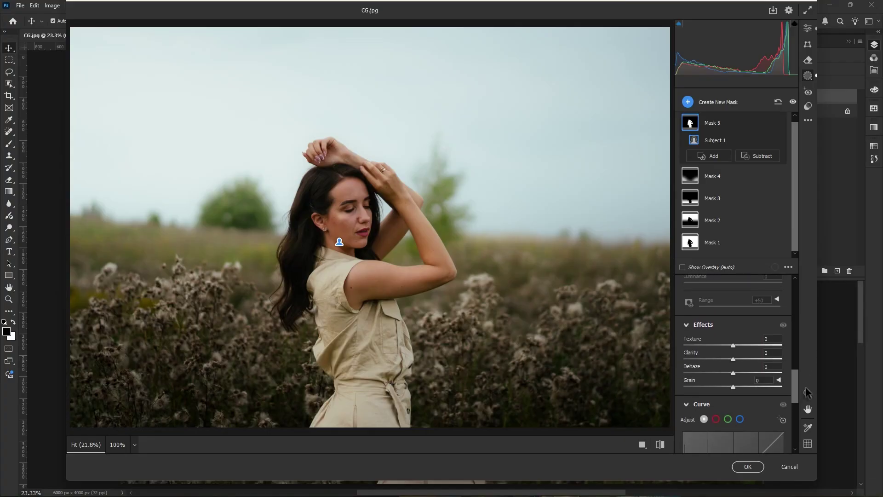
{"action": "scroll", "coordinate": [805, 391], "scroll_direction": "down", "scroll_amount": 1}
Add a Mask 5 curve point raising input 106 to output 110
{"action": "left_click_drag", "start_coordinate": [797, 394], "coordinate": [798, 417]}
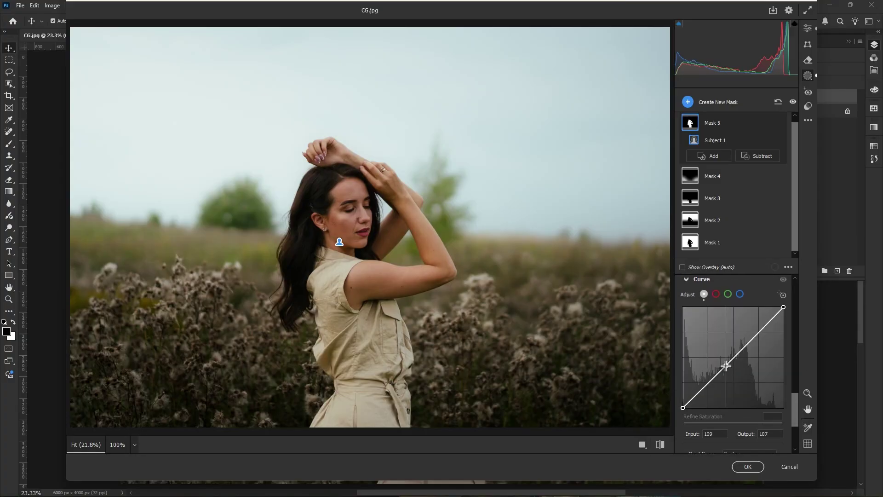
{"action": "left_click_drag", "start_coordinate": [726, 365], "coordinate": [724, 363]}
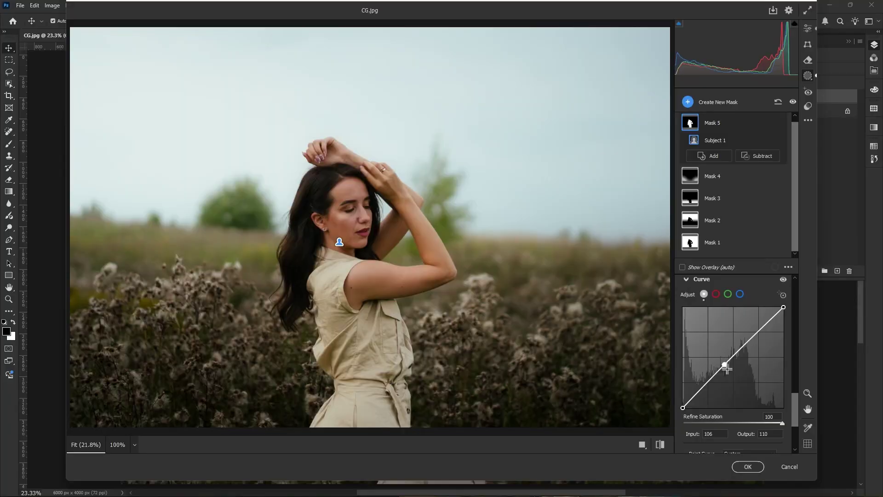
{"action": "scroll", "coordinate": [765, 402], "scroll_direction": "up", "scroll_amount": 10}
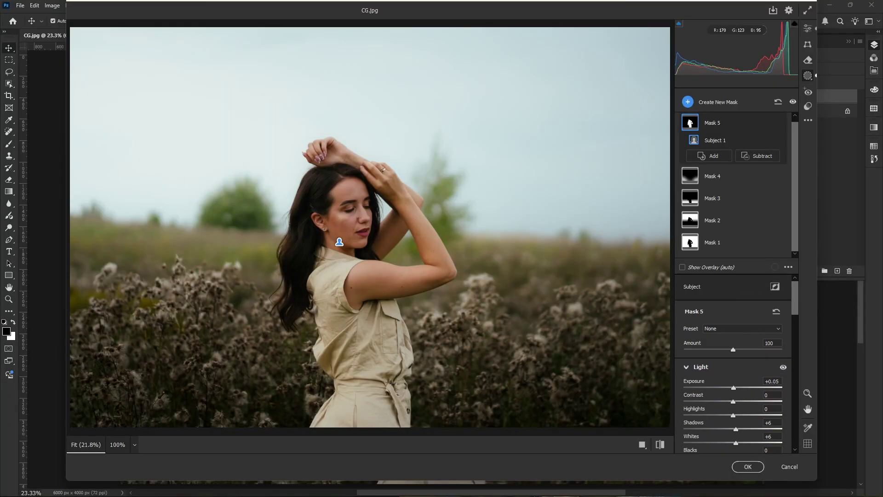
Sample the skin tone from the woman's face as a Point Color
{"action": "left_click_drag", "start_coordinate": [792, 299], "coordinate": [791, 356]}
{"action": "left_click", "coordinate": [688, 335]}
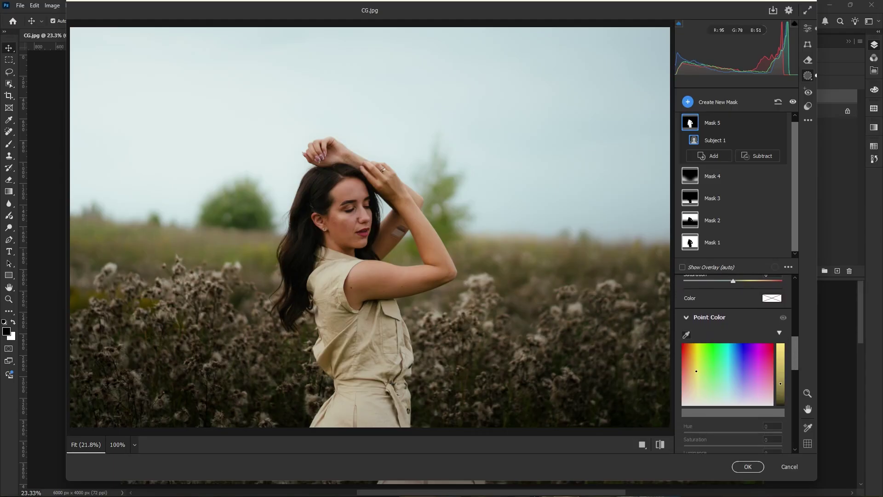
{"action": "left_click", "coordinate": [345, 225]}
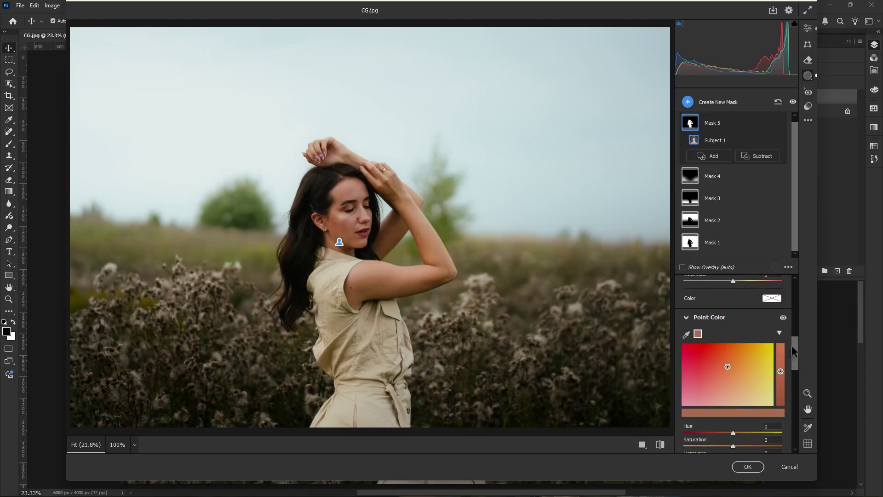
Refine the sampled skin tone to Saturation -2 and Luminance +4
{"action": "left_click_drag", "start_coordinate": [792, 346], "coordinate": [795, 366]}
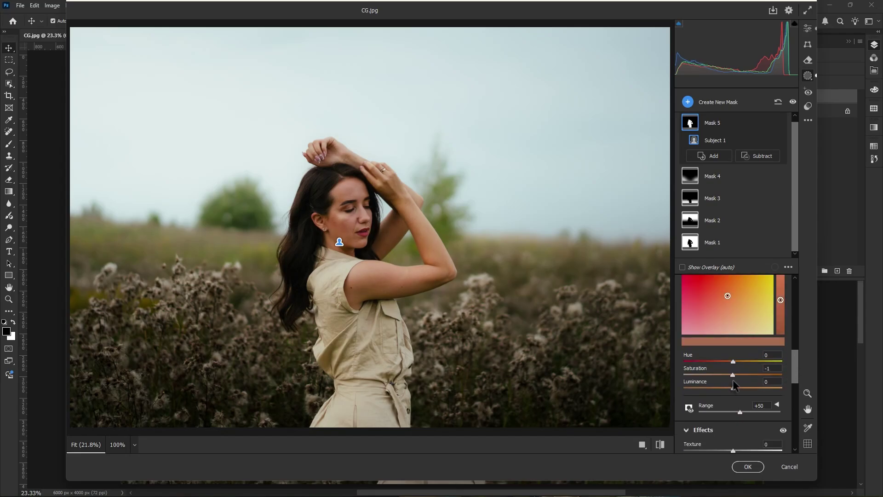
{"action": "left_click_drag", "start_coordinate": [727, 380], "coordinate": [731, 380]}
{"action": "left_click_drag", "start_coordinate": [734, 388], "coordinate": [735, 389]}
{"action": "left_click_drag", "start_coordinate": [796, 368], "coordinate": [796, 377]}
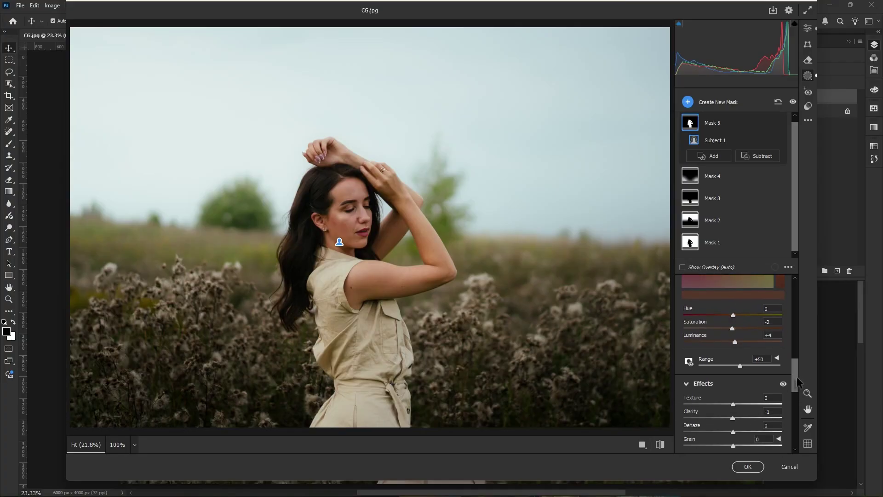
{"action": "scroll", "coordinate": [796, 376], "scroll_direction": "up", "scroll_amount": 10}
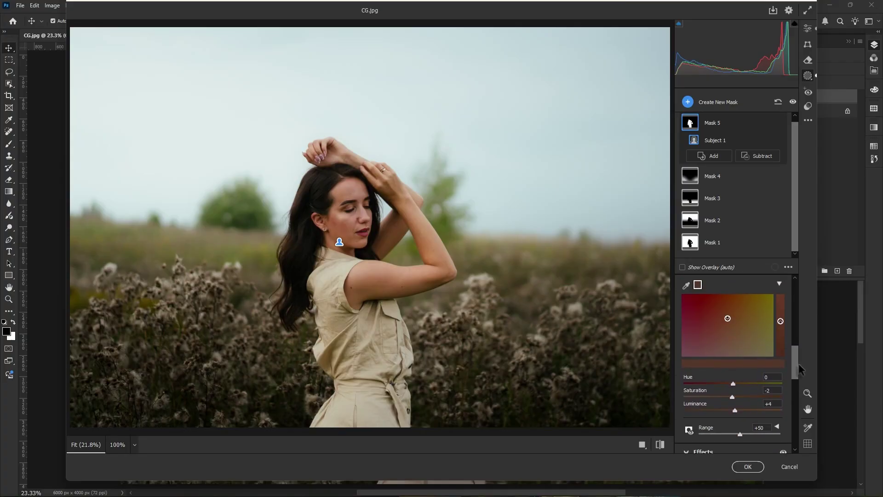
Lower global Clarity to -10 in the Edit panel and commit the Camera Raw grade
{"action": "left_click", "coordinate": [808, 28]}
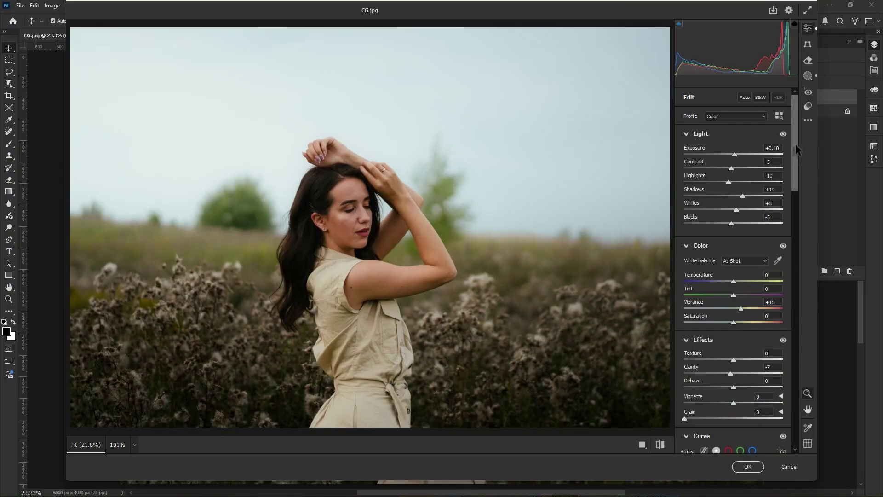
{"action": "left_click_drag", "start_coordinate": [797, 150], "coordinate": [794, 186]}
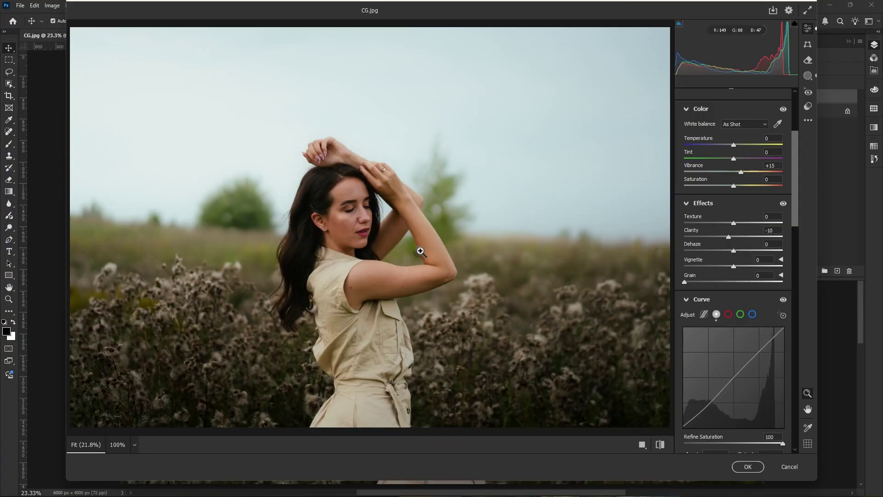
{"action": "left_click", "coordinate": [747, 466]}
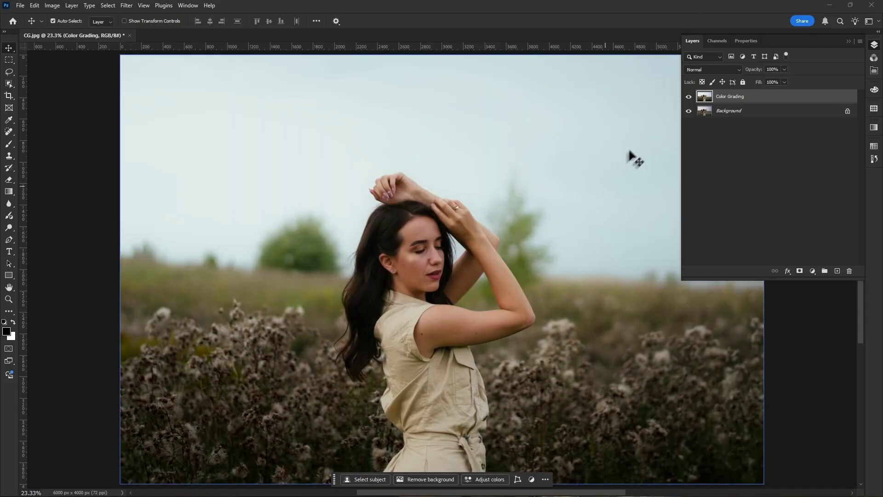
Turn off the Color Grading layer's visibility to reveal the ungraded photo
{"action": "left_click", "coordinate": [689, 97]}
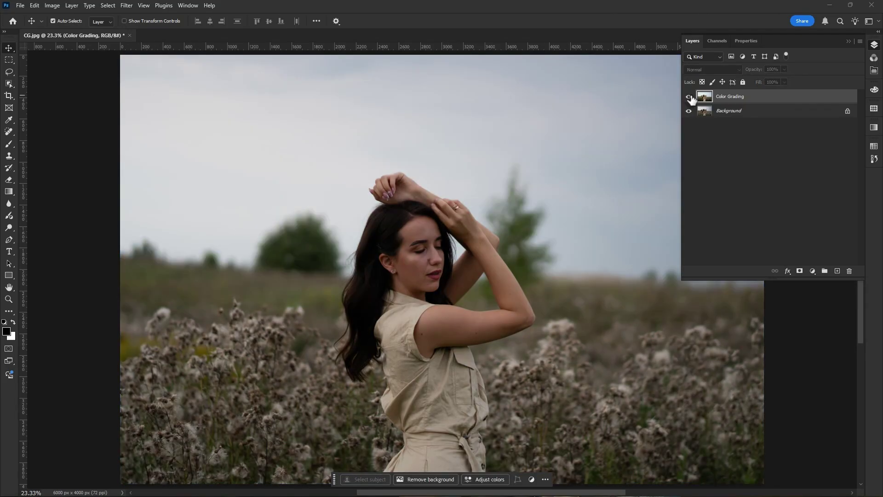